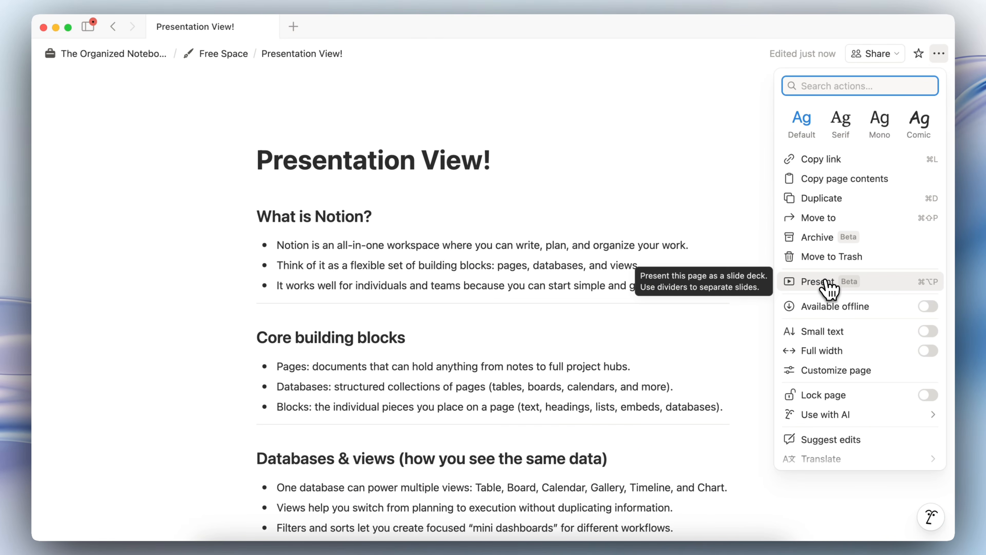
{"action": "left_click", "coordinate": [826, 282]}
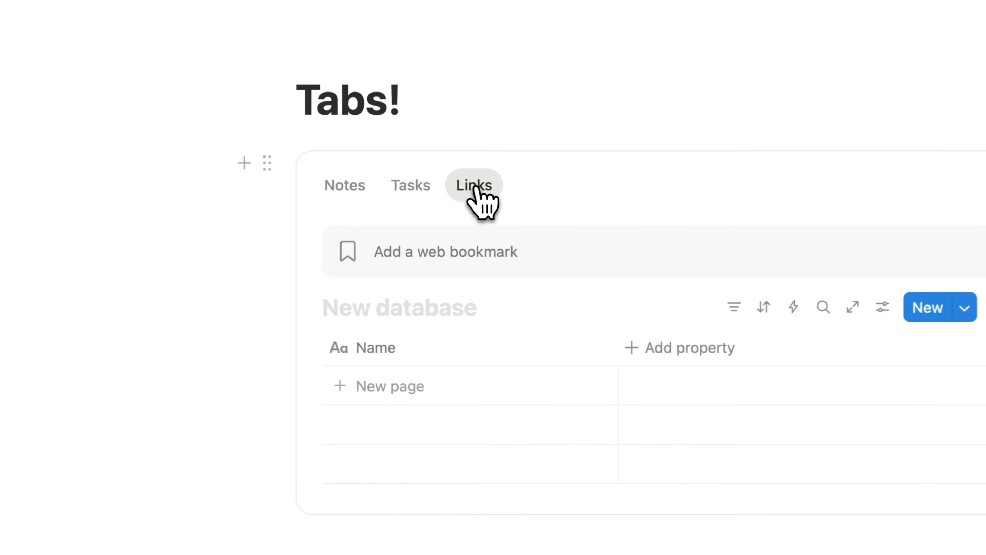
{"action": "left_click", "coordinate": [289, 214]}
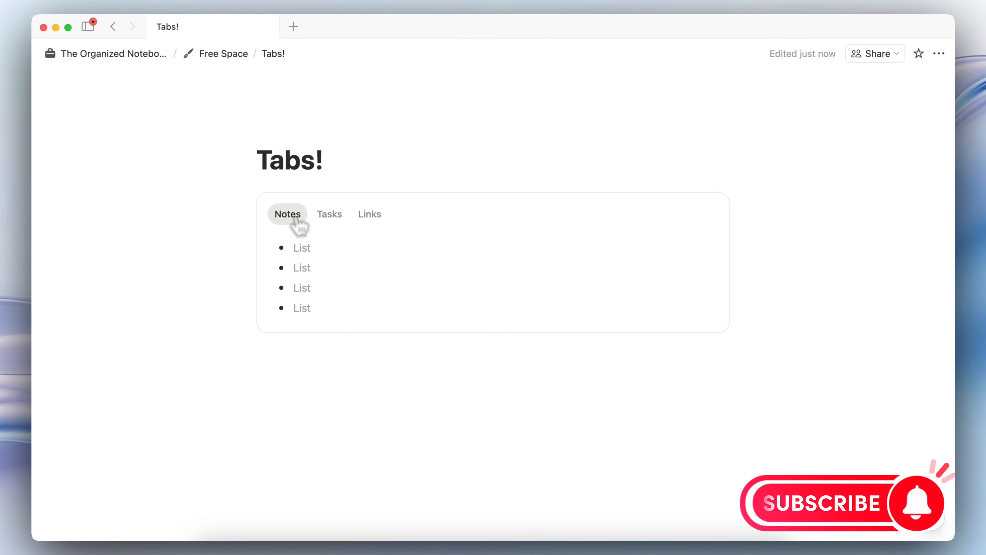
{"action": "left_click", "coordinate": [296, 219]}
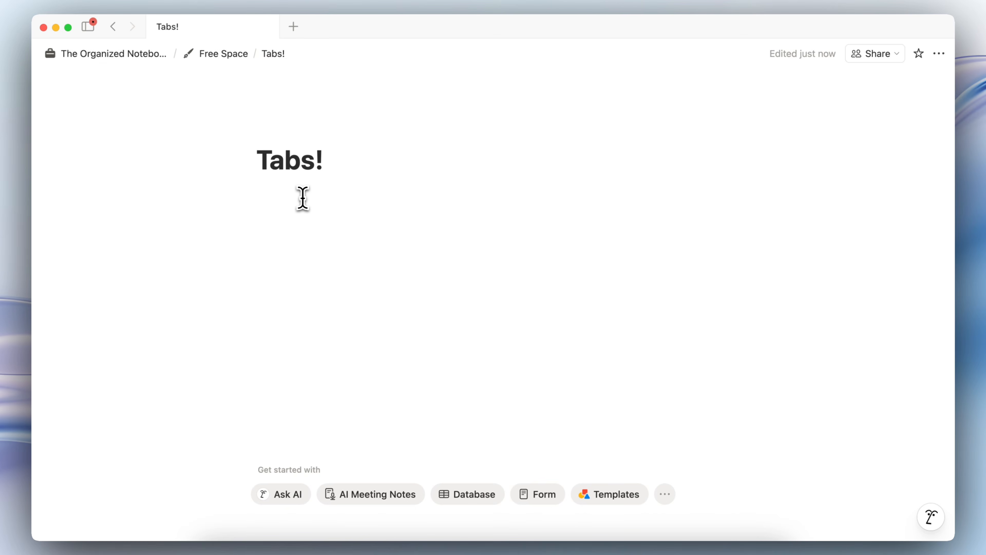
Step: Insert a Tabs block below the page title
{"action": "key", "text": "Return"}
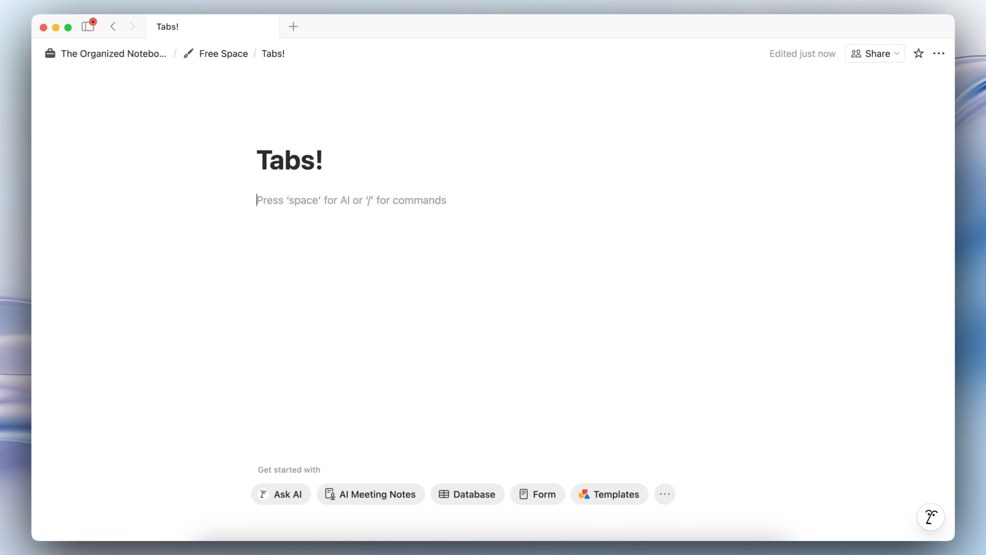
{"action": "type", "text": "/tabs"}
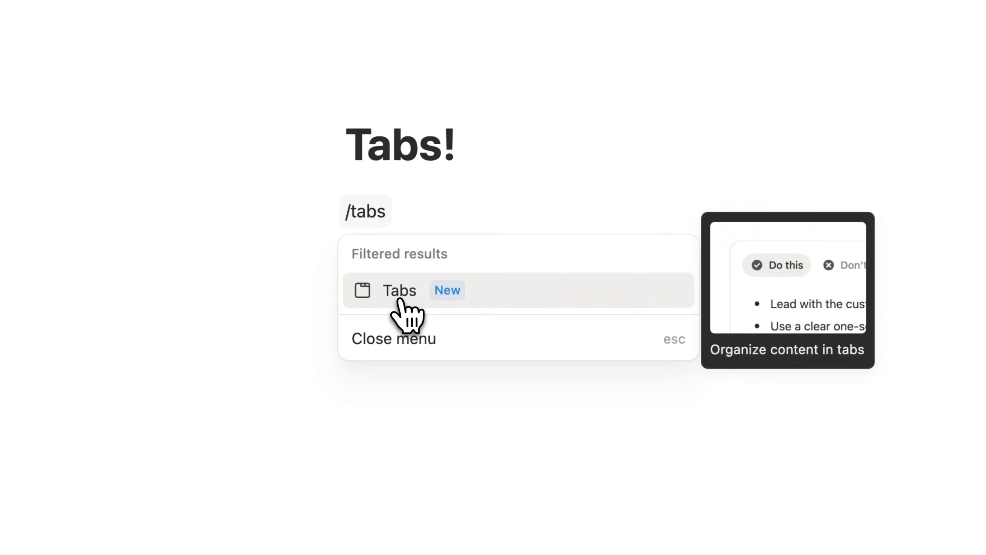
{"action": "left_click", "coordinate": [402, 297]}
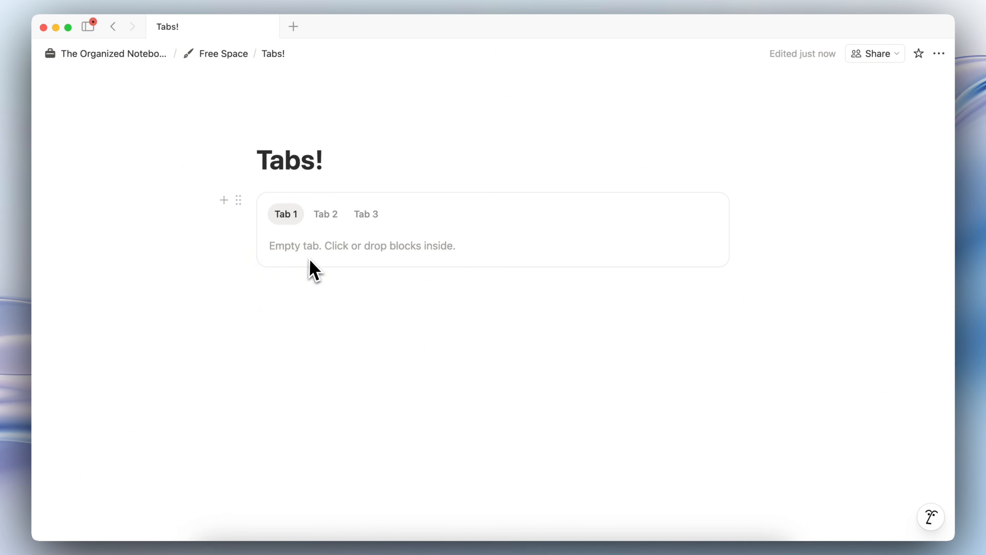
Step: Rename the first tab of the new block as Notes
{"action": "double_click", "coordinate": [289, 218]}
{"action": "left_click", "coordinate": [287, 214]}
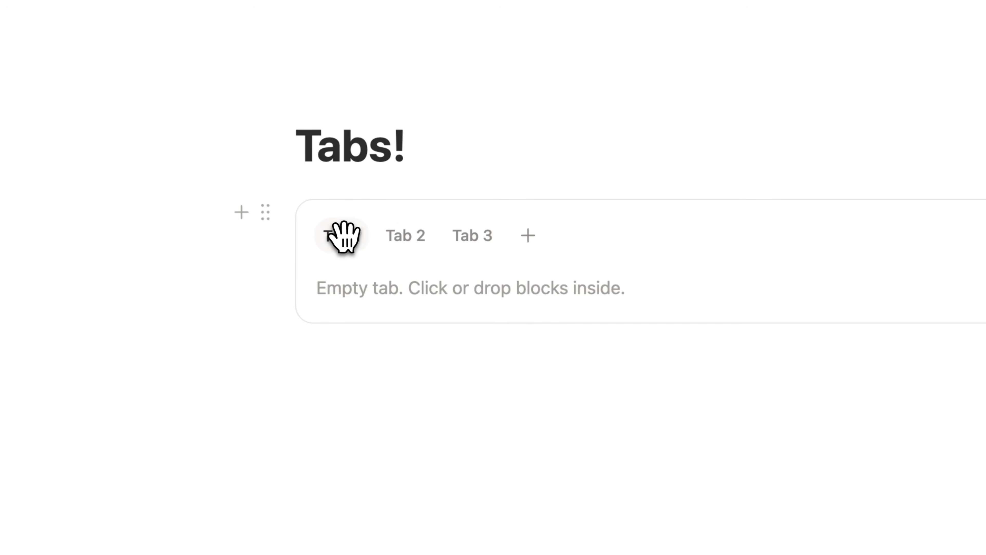
{"action": "double_click", "coordinate": [286, 215]}
{"action": "type", "text": "Notes"}
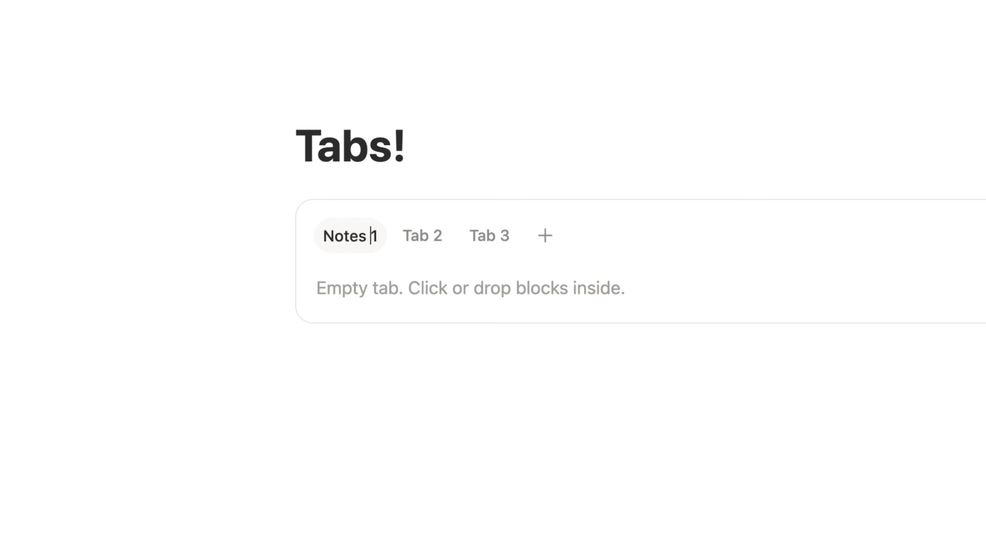
{"action": "key", "text": "Delete"}
Step: Rename the second tab as Tasks
{"action": "left_click", "coordinate": [415, 235]}
{"action": "left_click", "coordinate": [424, 236]}
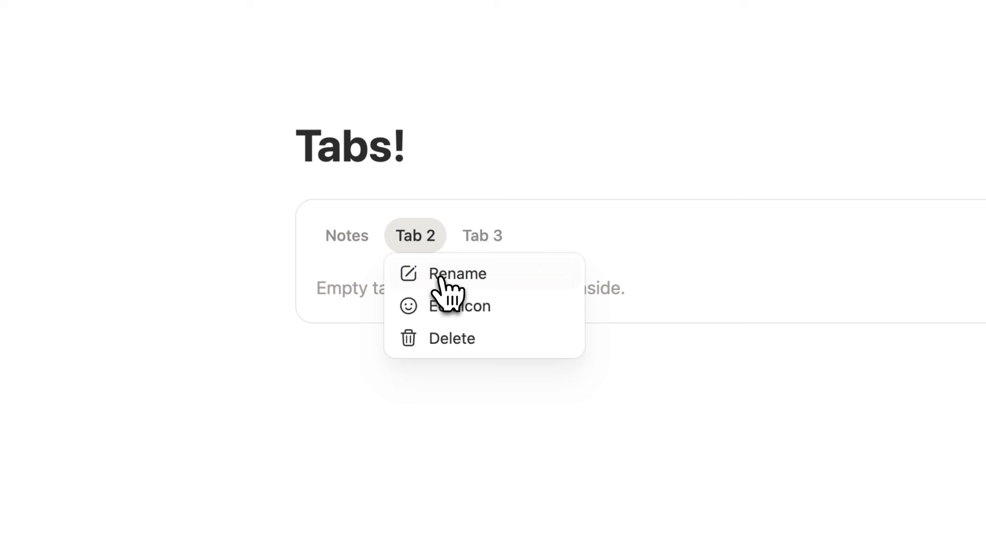
{"action": "left_click", "coordinate": [442, 277]}
{"action": "type", "text": "Task"}
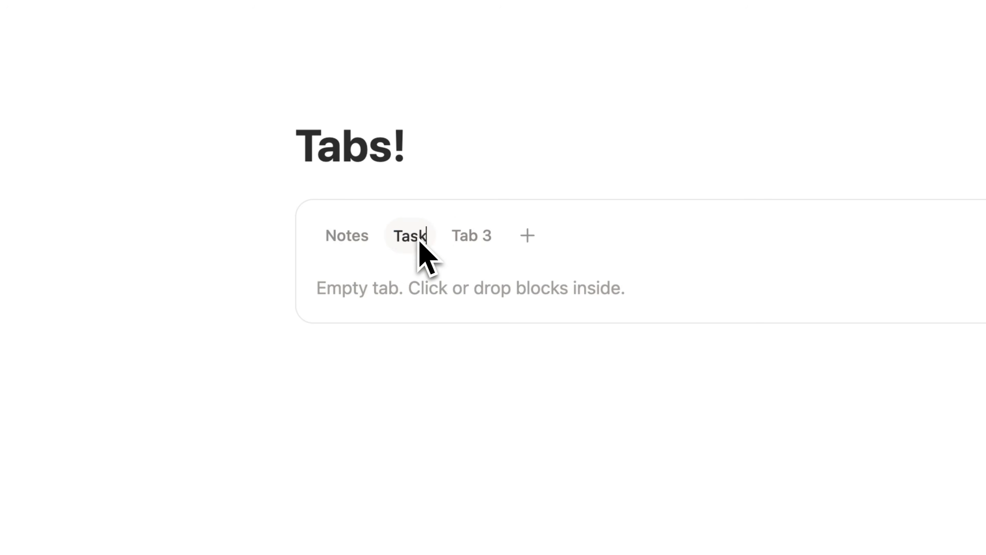
{"action": "type", "text": "s"}
Step: Rename the third tab as Links
{"action": "left_click", "coordinate": [486, 238]}
{"action": "left_click", "coordinate": [493, 241]}
{"action": "left_click", "coordinate": [514, 272]}
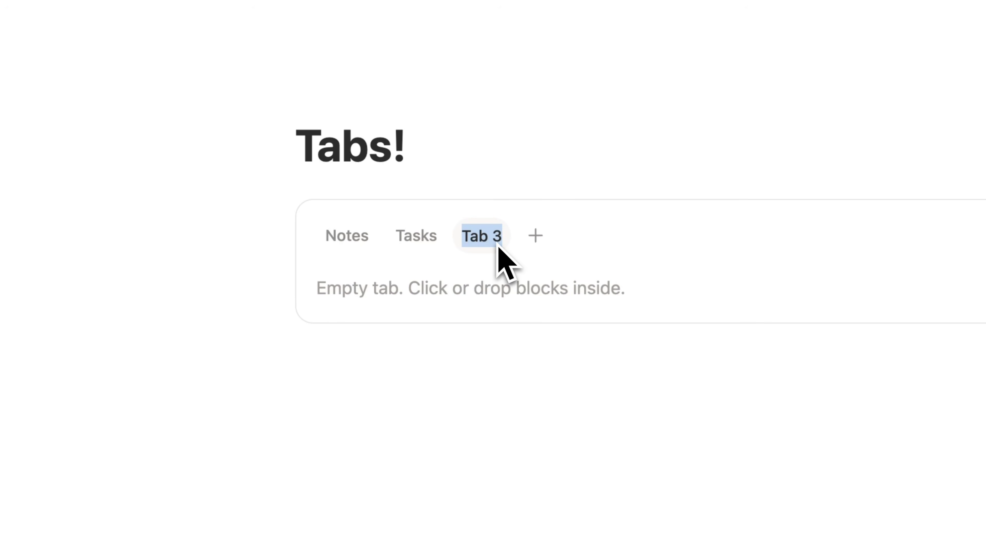
{"action": "type", "text": "Links"}
Step: Add a bulleted list with four empty items inside the Notes tab
{"action": "left_click", "coordinate": [355, 237]}
{"action": "left_click", "coordinate": [382, 288]}
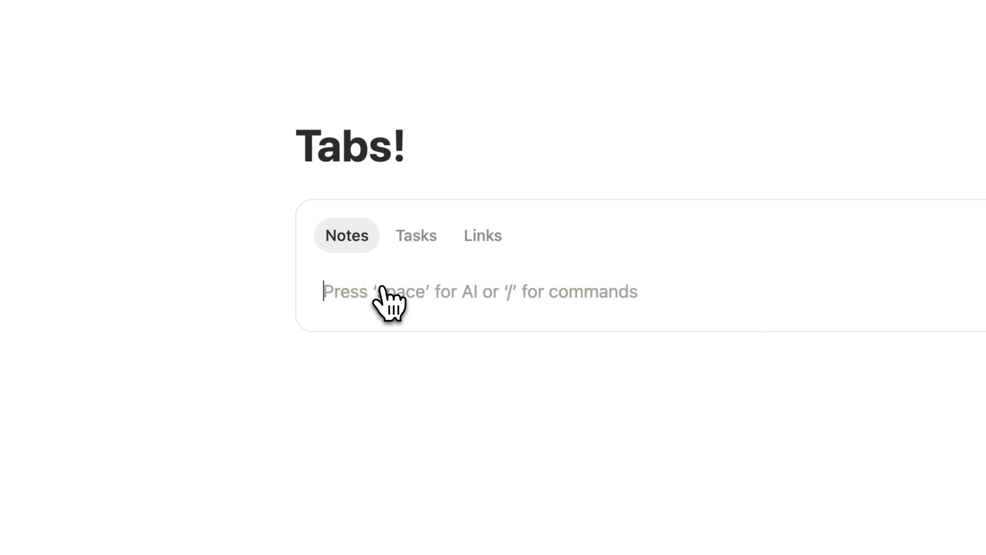
{"action": "type", "text": "-"}
{"action": "key", "text": "Return"}
{"action": "key", "text": "Return"}
{"action": "key", "text": "Return"}
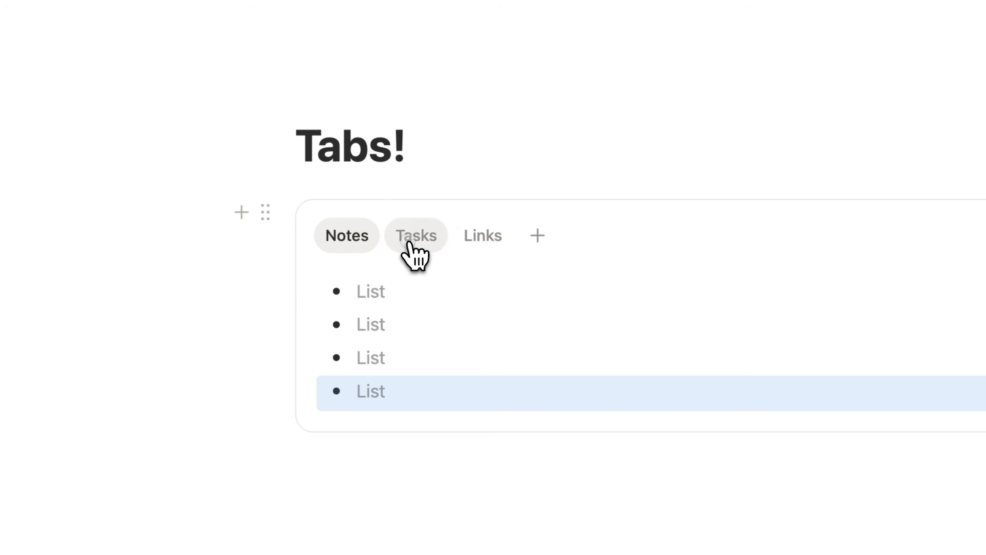
Step: Add four empty to-do checkboxes inside the Tasks tab
{"action": "left_click", "coordinate": [414, 248]}
{"action": "left_click", "coordinate": [405, 297]}
{"action": "type", "text": "/ceh"}
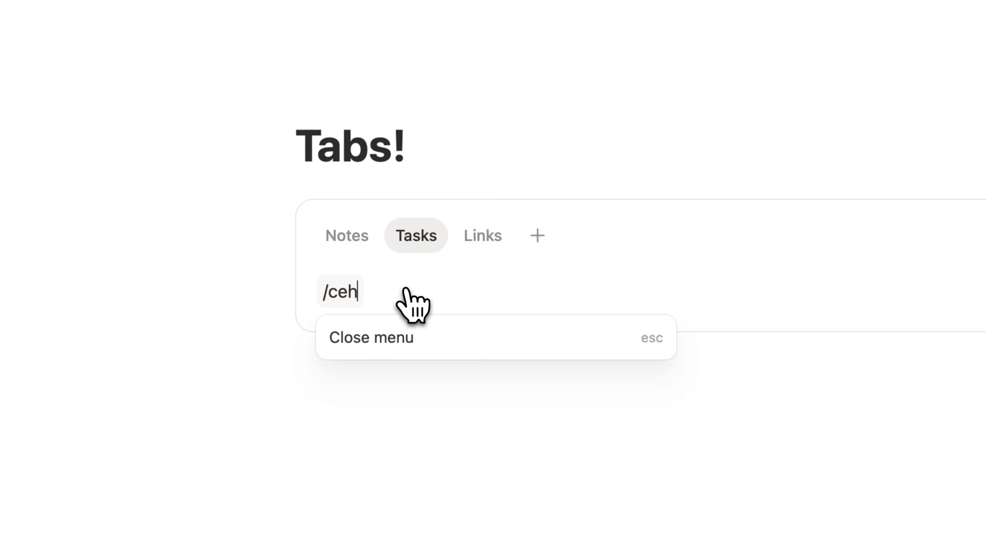
{"action": "key", "text": "BackSpace"}
{"action": "key", "text": "BackSpace"}
{"action": "type", "text": "h"}
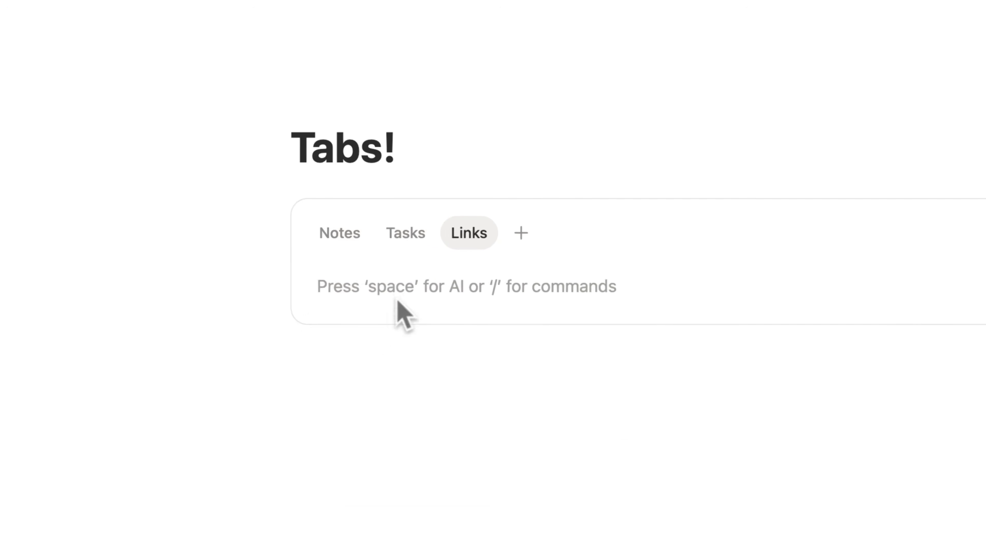
Step: Insert an empty web bookmark block inside the Links tab
{"action": "type", "text": "/boo"}
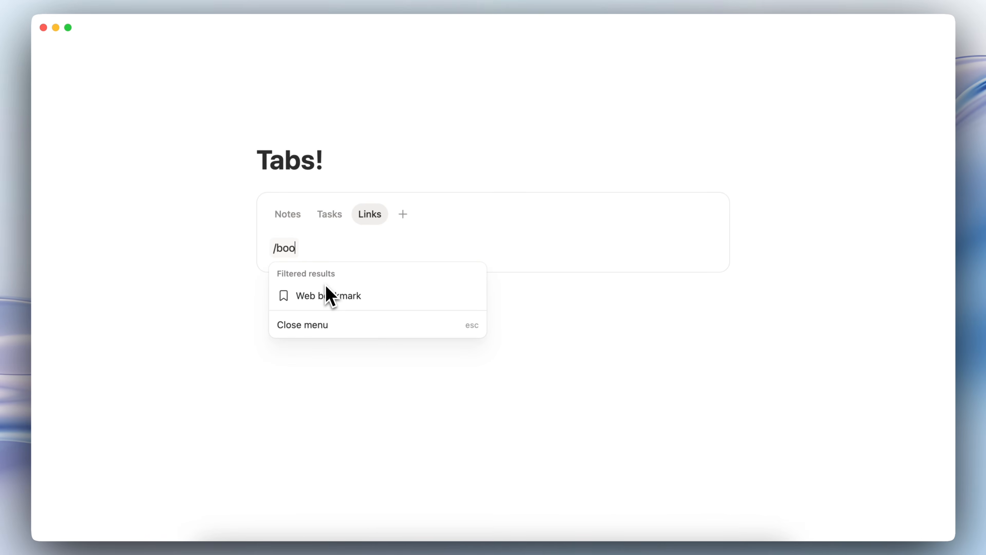
{"action": "key", "text": "Return"}
{"action": "left_click", "coordinate": [341, 286]}
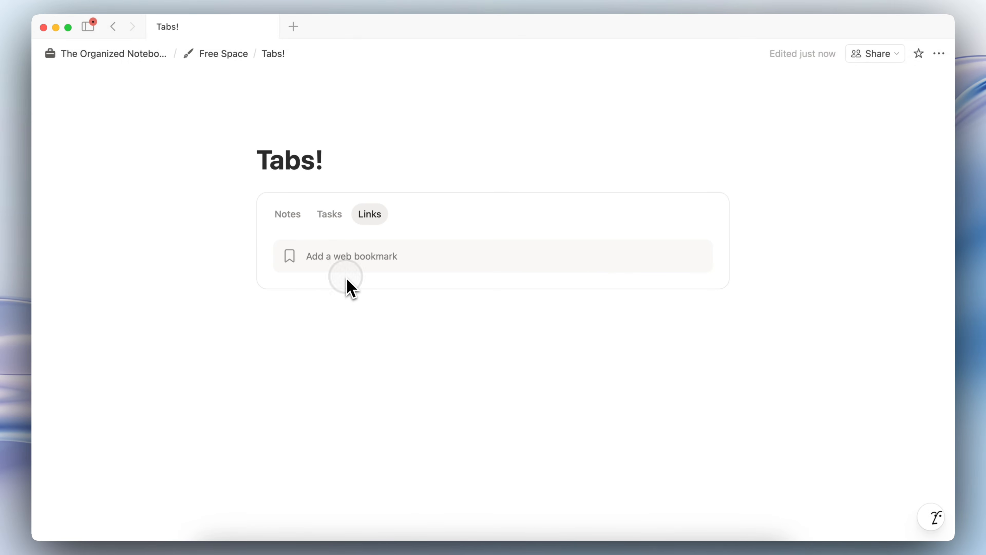
Step: Insert a new table database below the web bookmark in the Links tab
{"action": "left_click", "coordinate": [306, 287]}
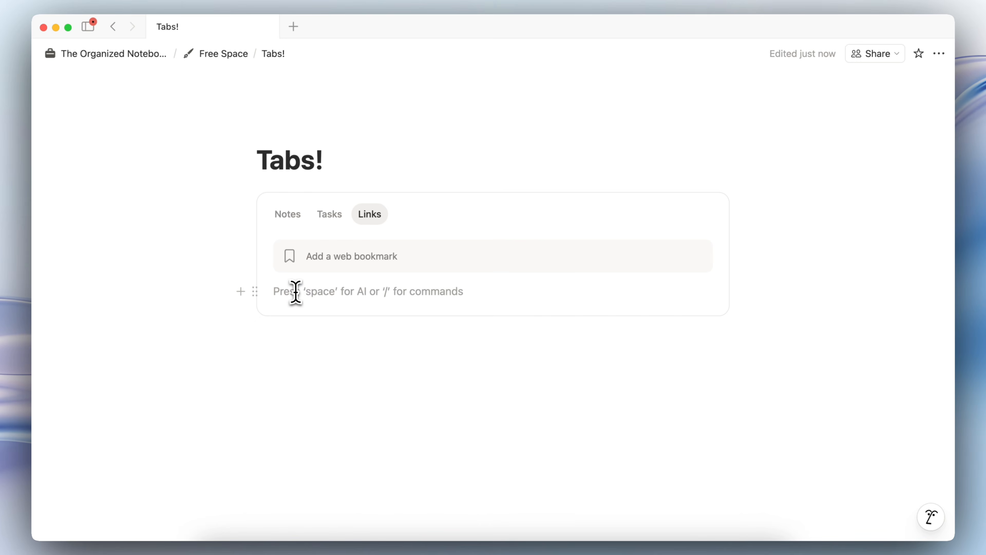
{"action": "type", "text": "/tab"}
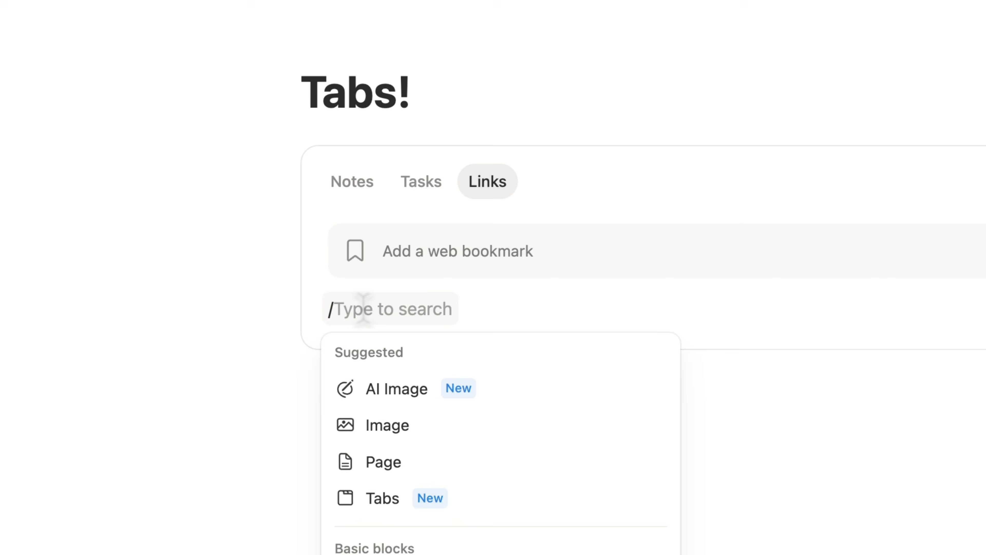
{"action": "type", "text": "le"}
{"action": "left_click", "coordinate": [423, 427]}
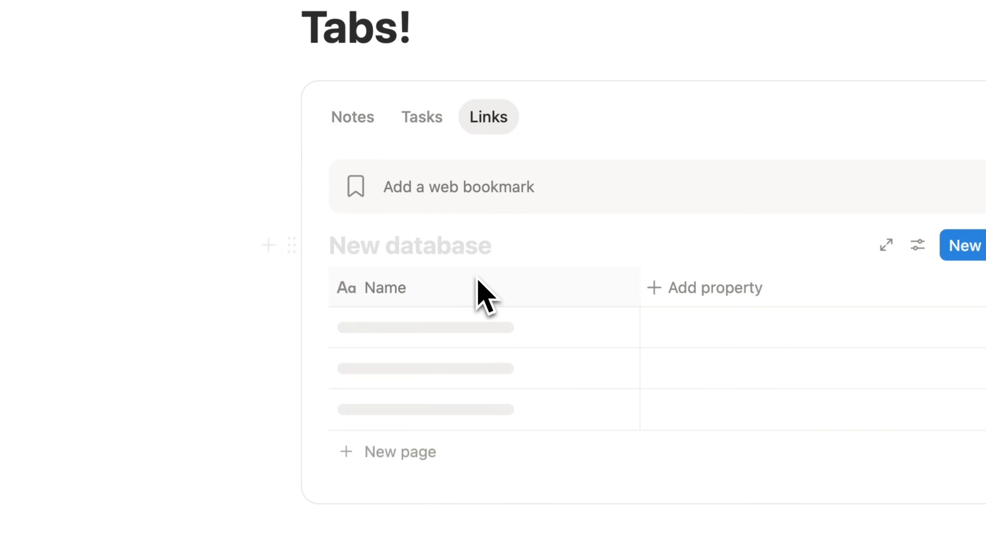
Step: Look through the contents of the Tasks, Notes and Links tabs, ending on Notes
{"action": "left_click", "coordinate": [434, 126]}
{"action": "left_click", "coordinate": [353, 181]}
{"action": "left_click", "coordinate": [424, 182]}
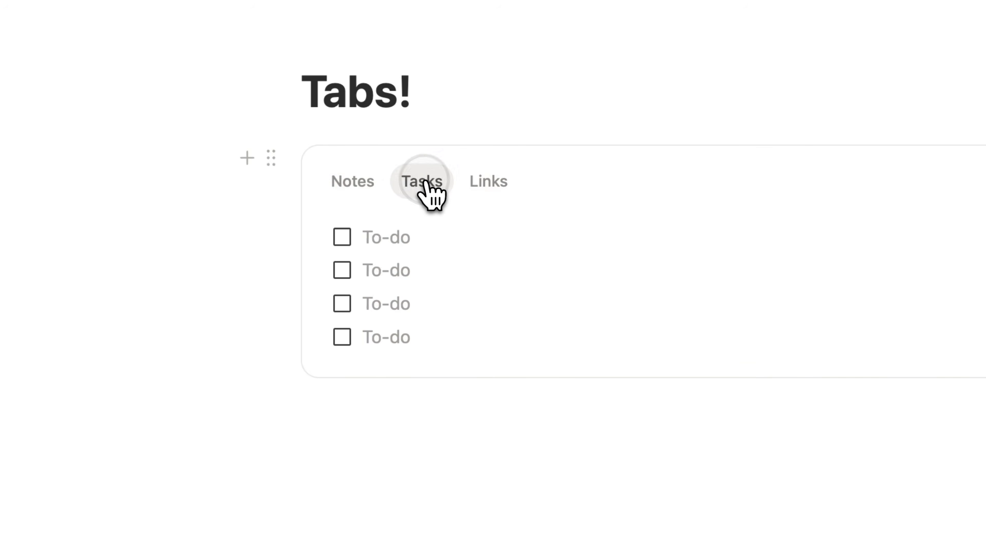
{"action": "left_click", "coordinate": [490, 184]}
{"action": "left_click", "coordinate": [363, 189]}
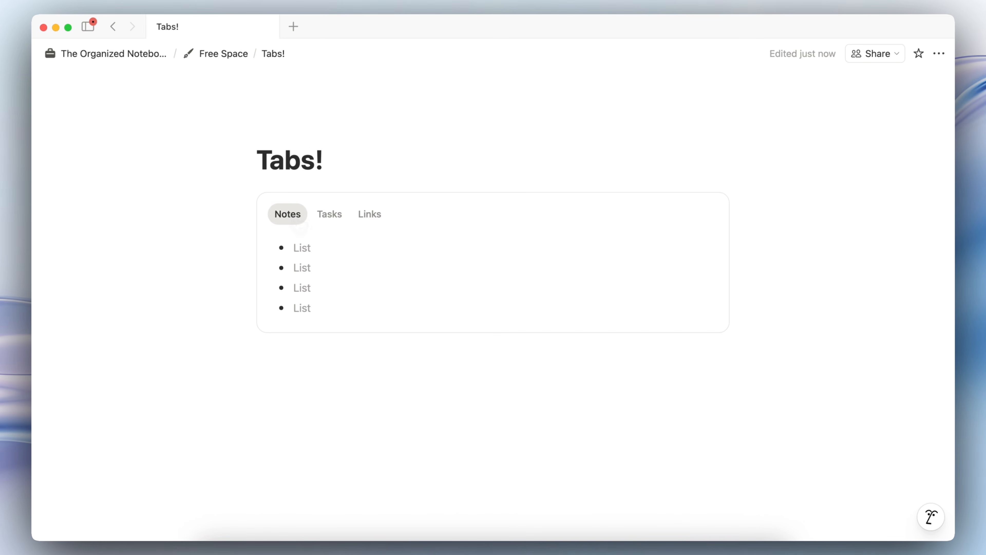
Step: Give the Notes tab a blue icon of three horizontal lines
{"action": "left_click", "coordinate": [298, 218]}
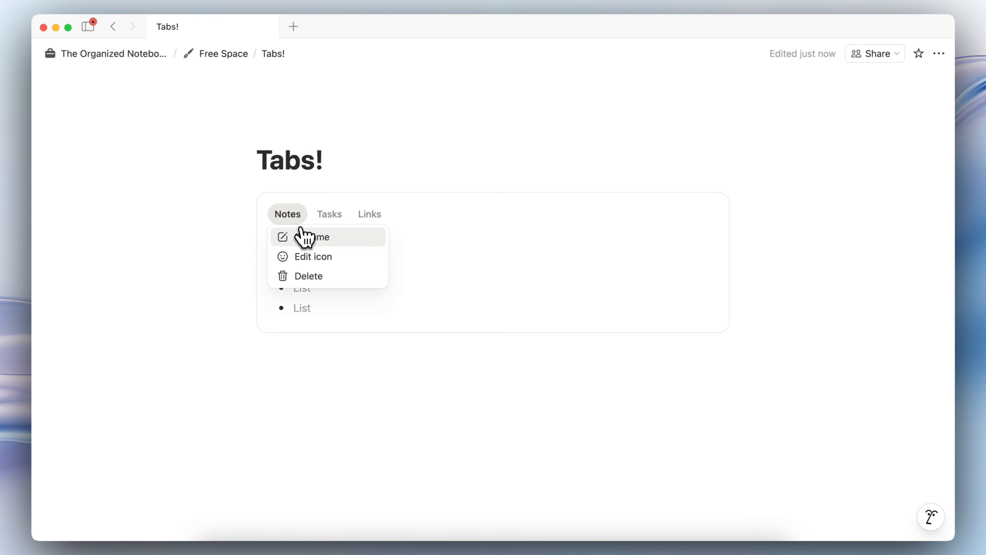
{"action": "left_click", "coordinate": [319, 256]}
{"action": "left_click", "coordinate": [218, 243]}
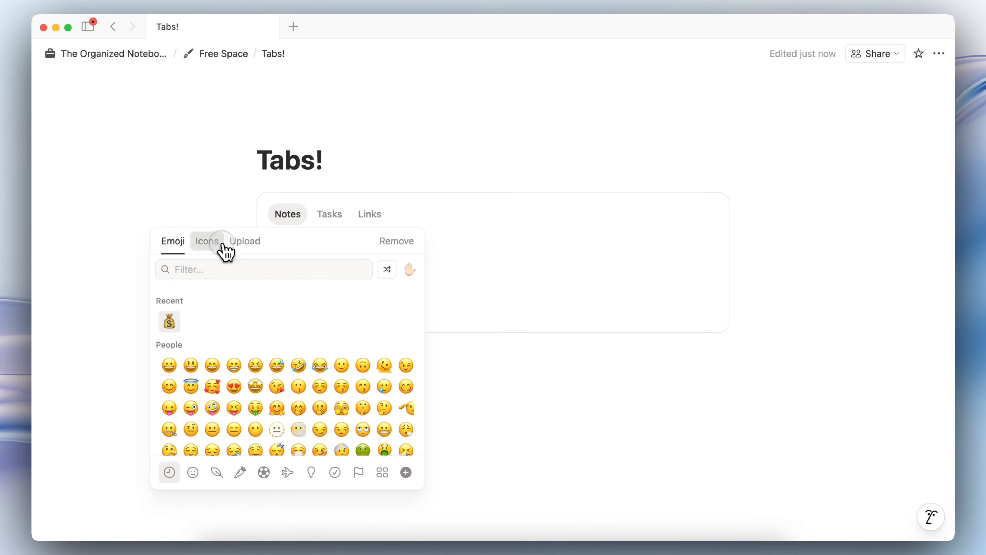
{"action": "left_click", "coordinate": [285, 228]}
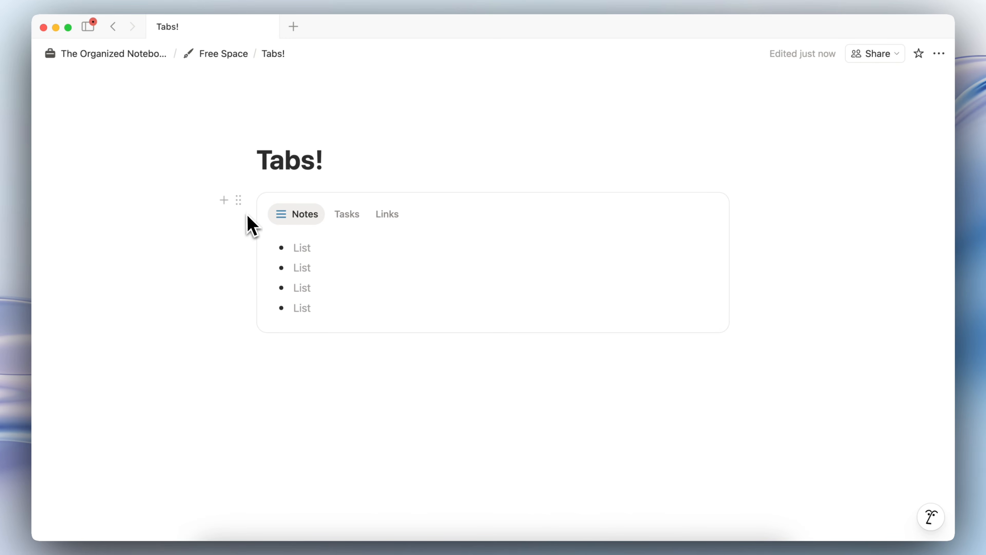
Step: Examine the actions available for the whole tabs block and switch through its Tasks, Links and Notes tabs
{"action": "left_click", "coordinate": [240, 199]}
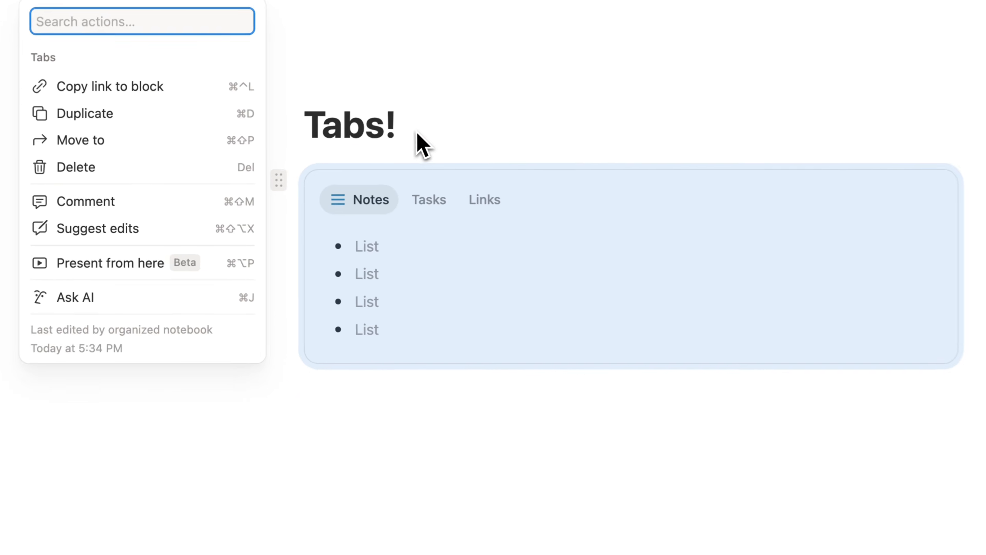
{"action": "left_click", "coordinate": [333, 162]}
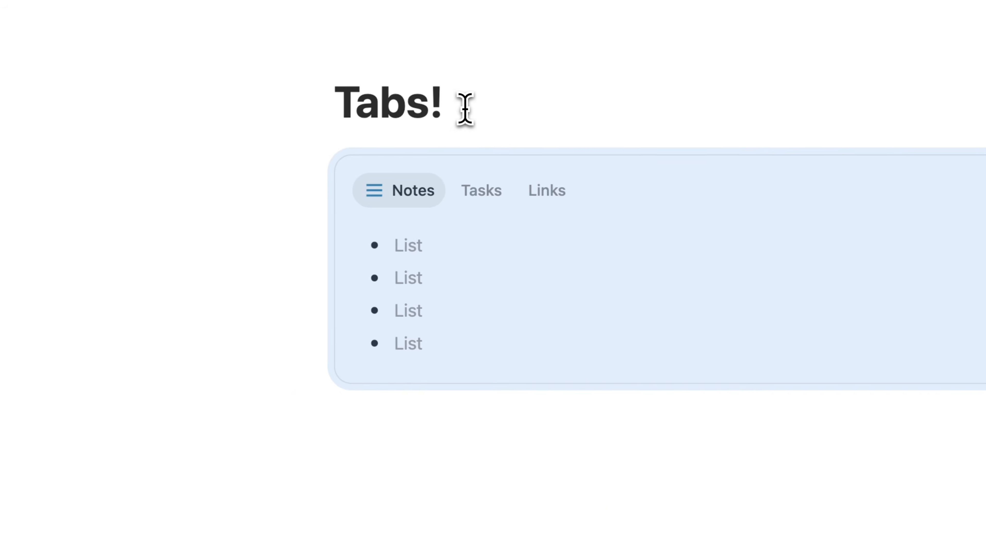
{"action": "left_click", "coordinate": [349, 215]}
{"action": "left_click", "coordinate": [550, 194]}
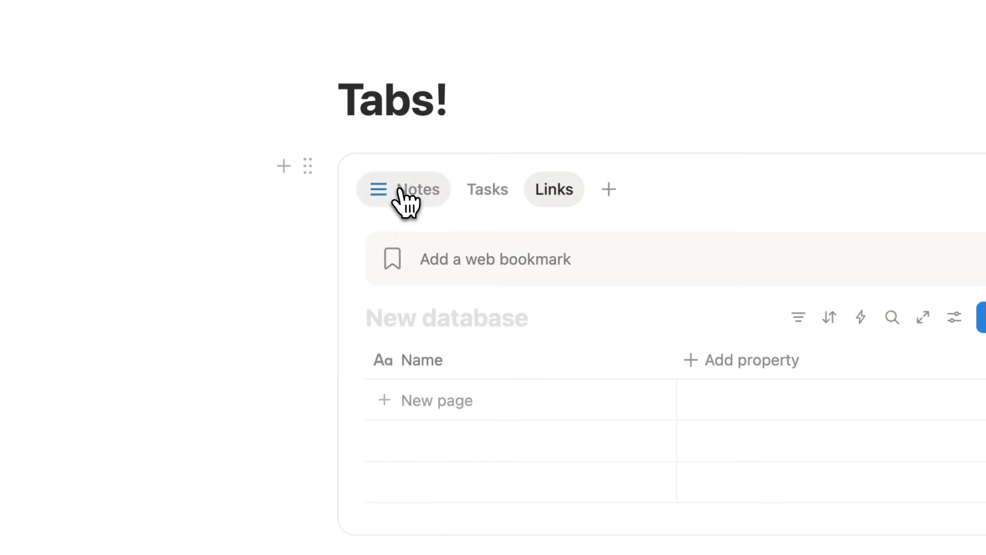
{"action": "left_click", "coordinate": [403, 195]}
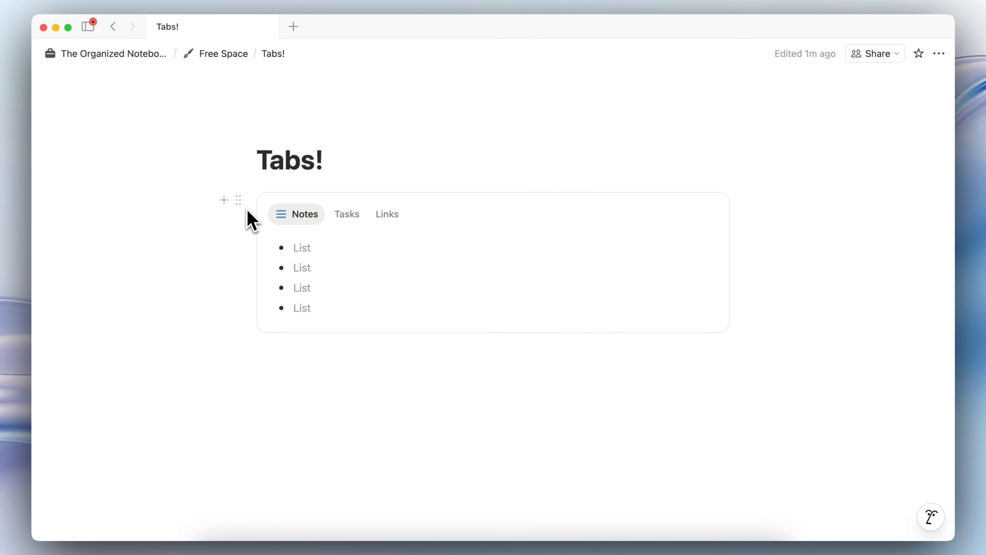
{"action": "left_click", "coordinate": [346, 215]}
{"action": "left_click", "coordinate": [387, 214]}
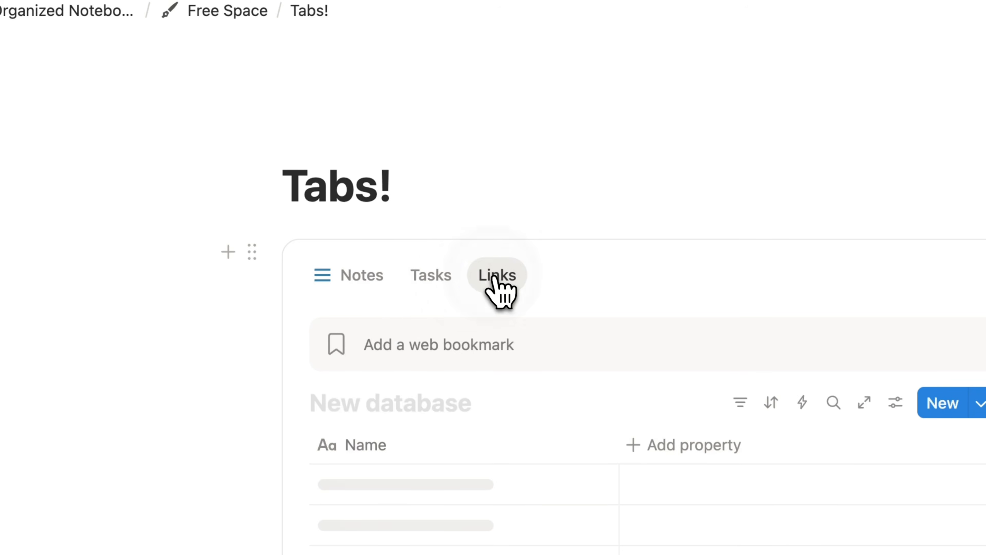
{"action": "left_click", "coordinate": [363, 289]}
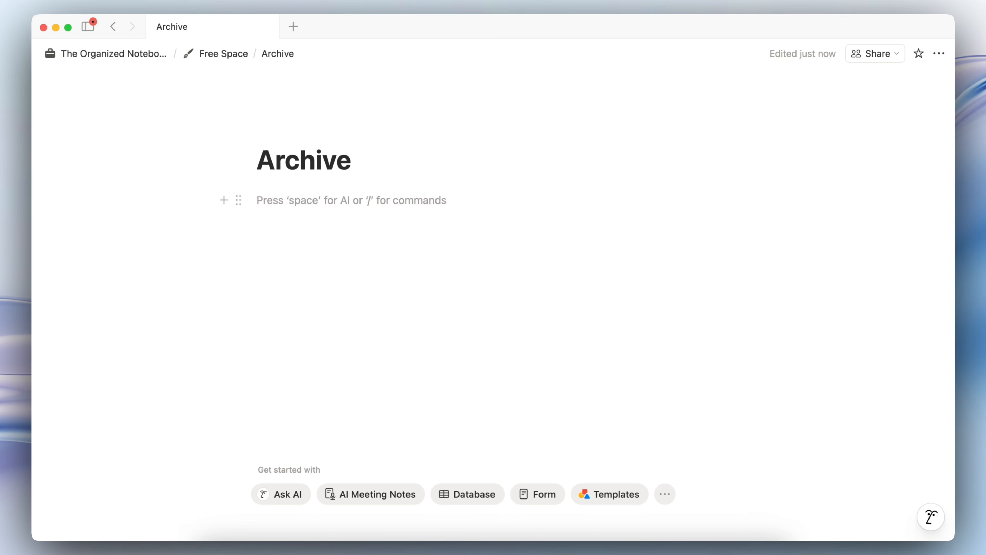
Step: Add a subpage titled Old Notes to the Archive page and return to the Archive page
{"action": "type", "text": "/page"}
{"action": "key", "text": "Return"}
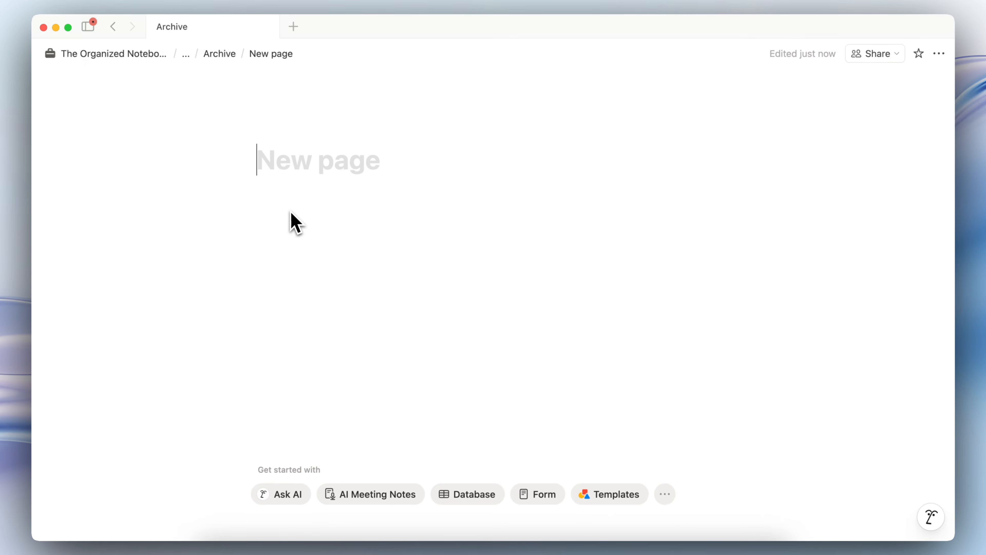
{"action": "type", "text": "Ol"}
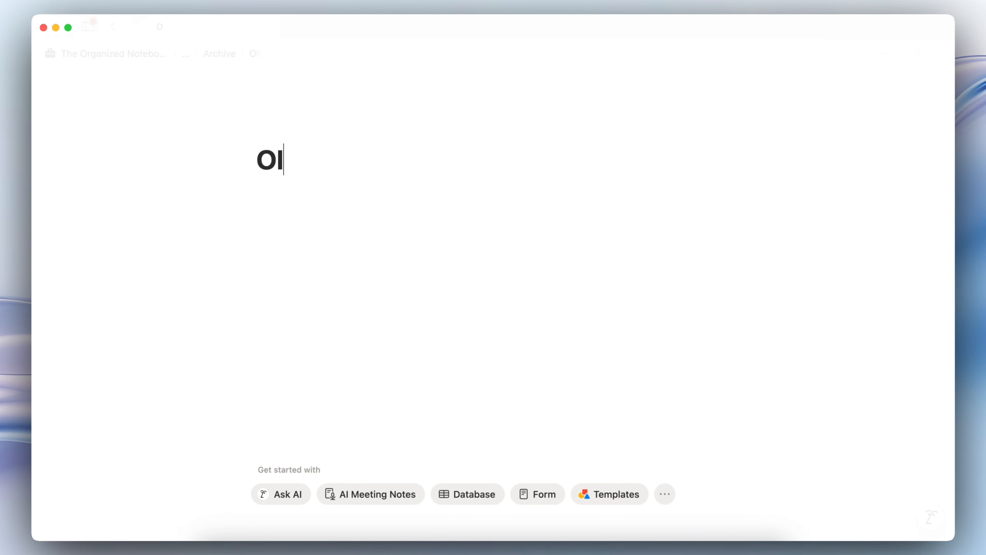
{"action": "type", "text": "d Notes"}
{"action": "left_click", "coordinate": [271, 54]}
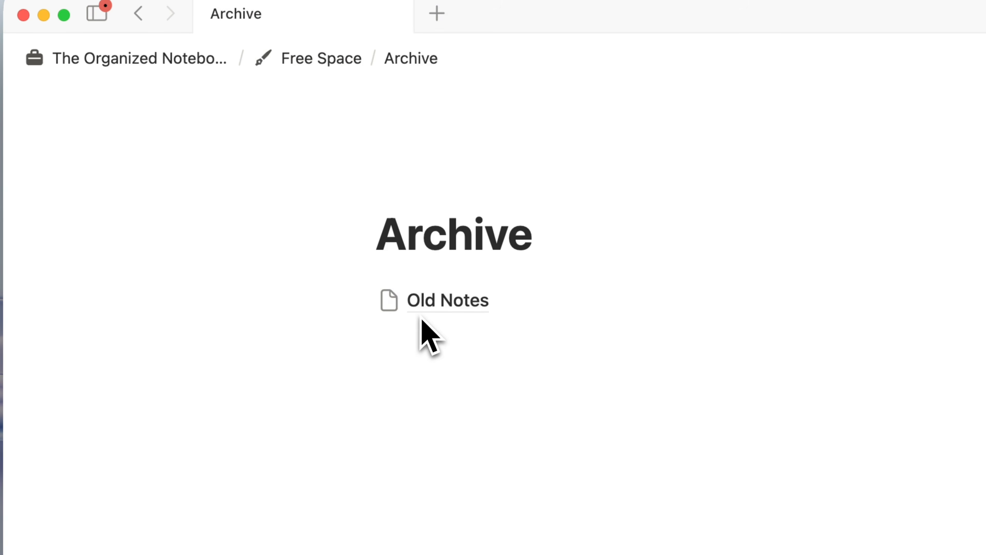
{"action": "mouse_move", "coordinate": [442, 311]}
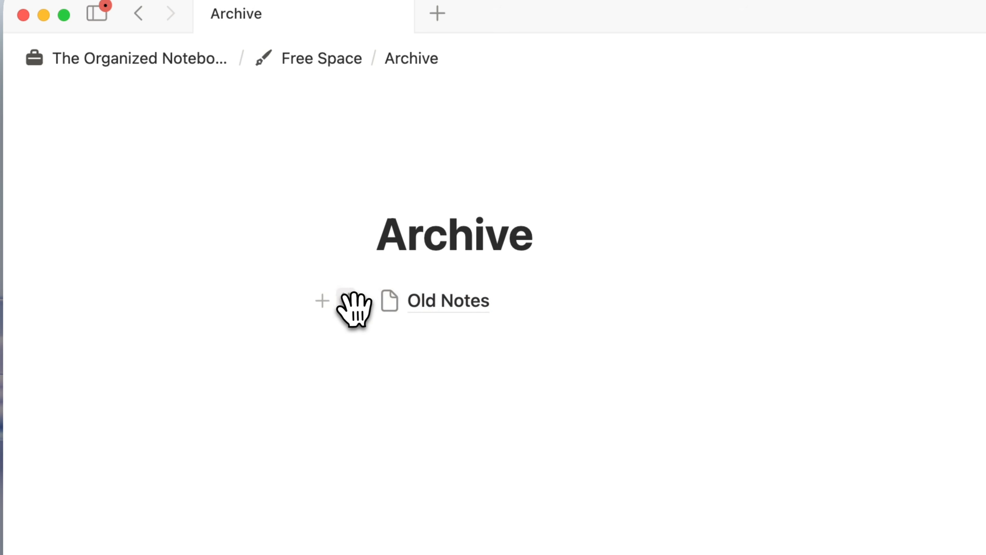
Step: Archive the Old Notes subpage from within its own page, and return to the parent Archive page
{"action": "left_click", "coordinate": [347, 303]}
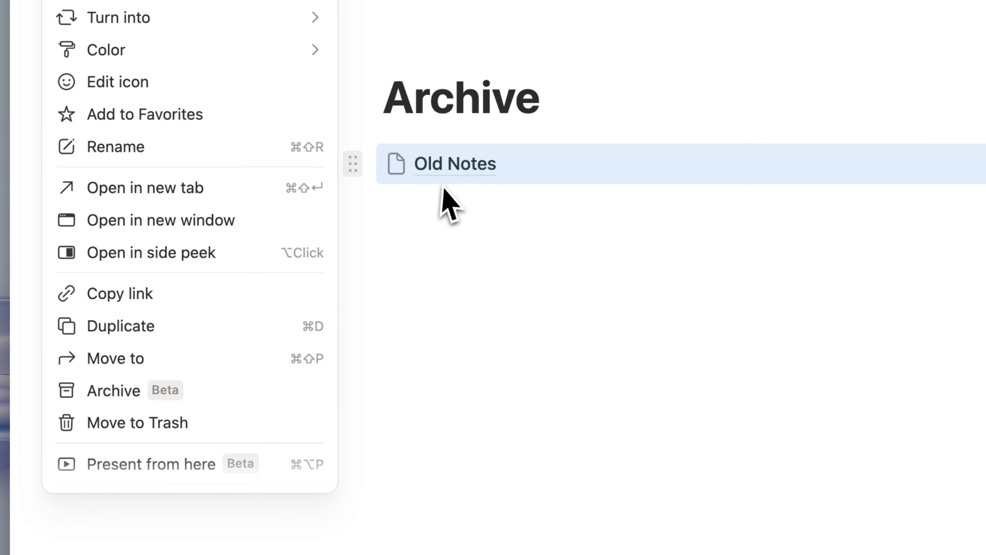
{"action": "key", "text": "Escape"}
{"action": "left_click", "coordinate": [451, 183]}
{"action": "left_click", "coordinate": [955, 73]}
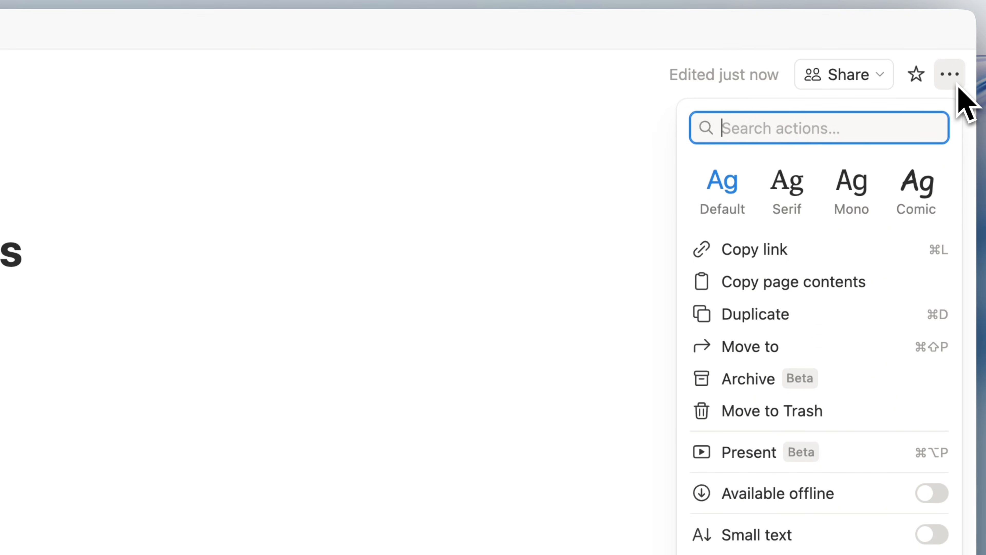
{"action": "left_click", "coordinate": [751, 379]}
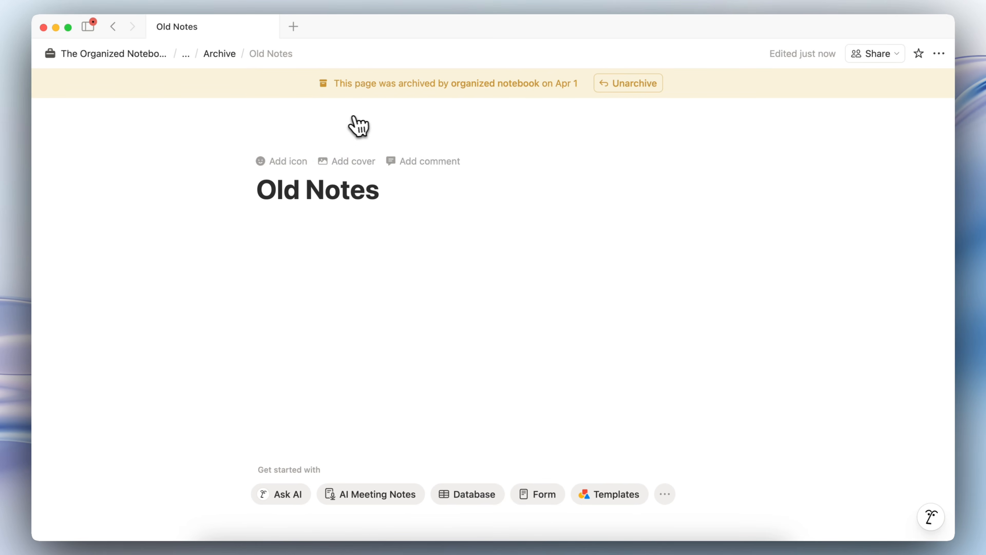
{"action": "left_click", "coordinate": [219, 53]}
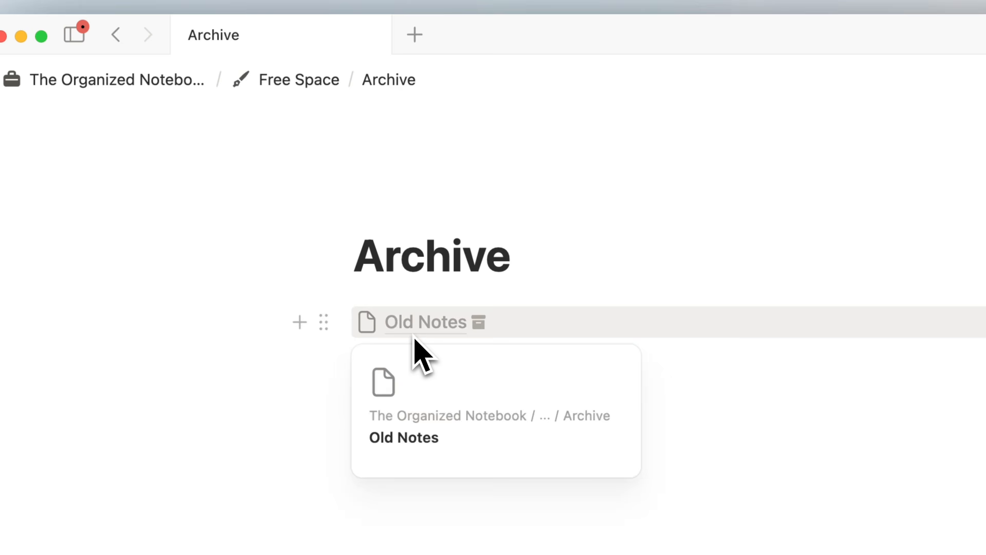
Step: Insert a table view database above Old Notes using the Tasks Tracker template with its preselected features
{"action": "left_click", "coordinate": [370, 170]}
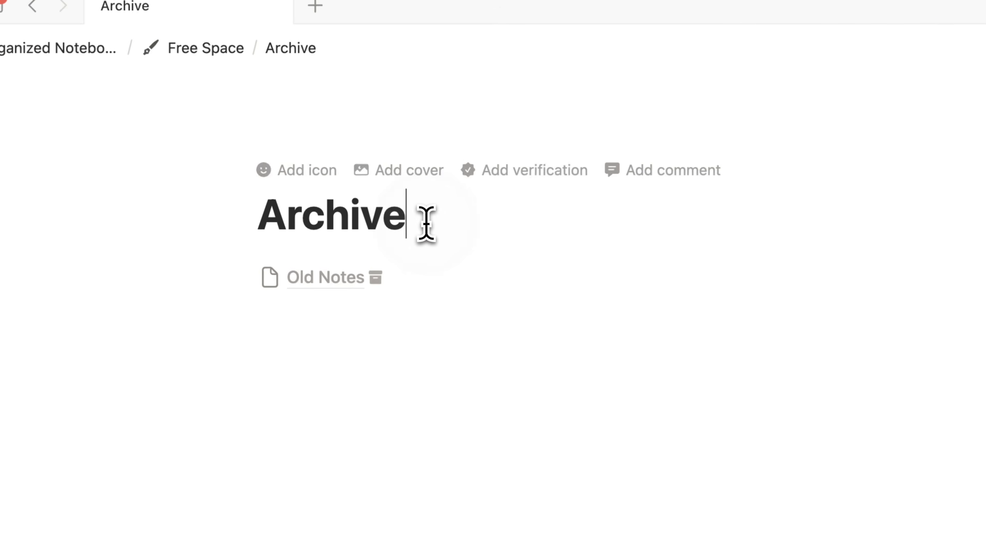
{"action": "key", "text": "Return"}
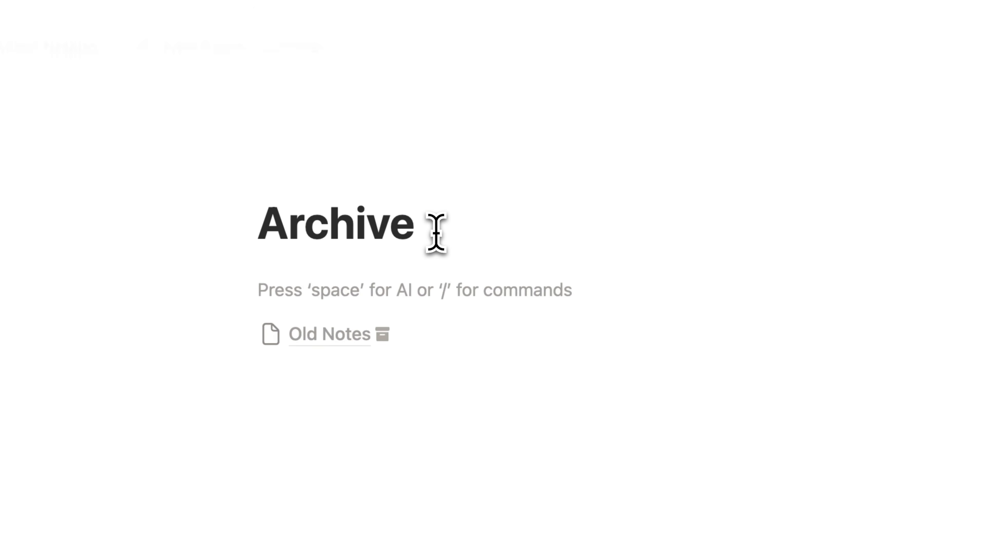
{"action": "type", "text": "/"}
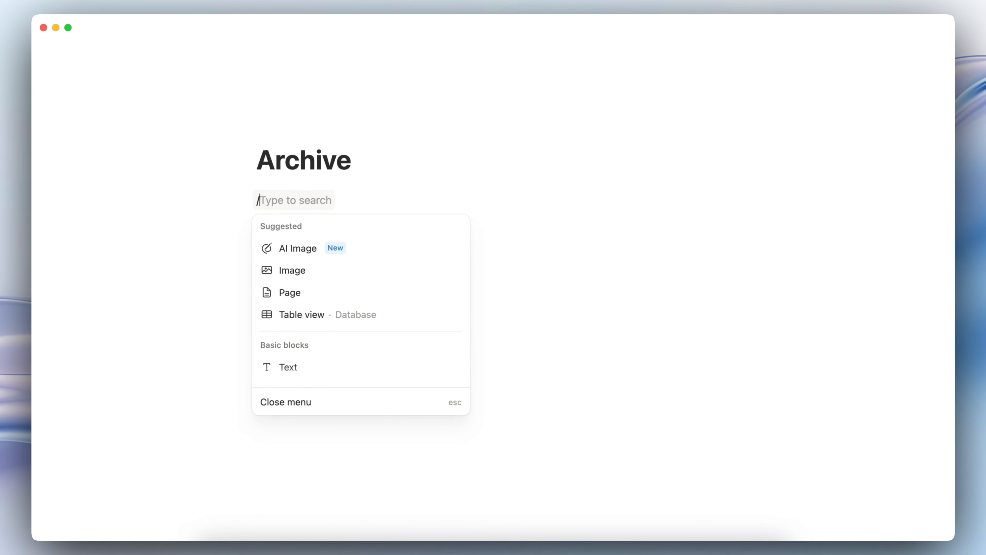
{"action": "type", "text": "table"}
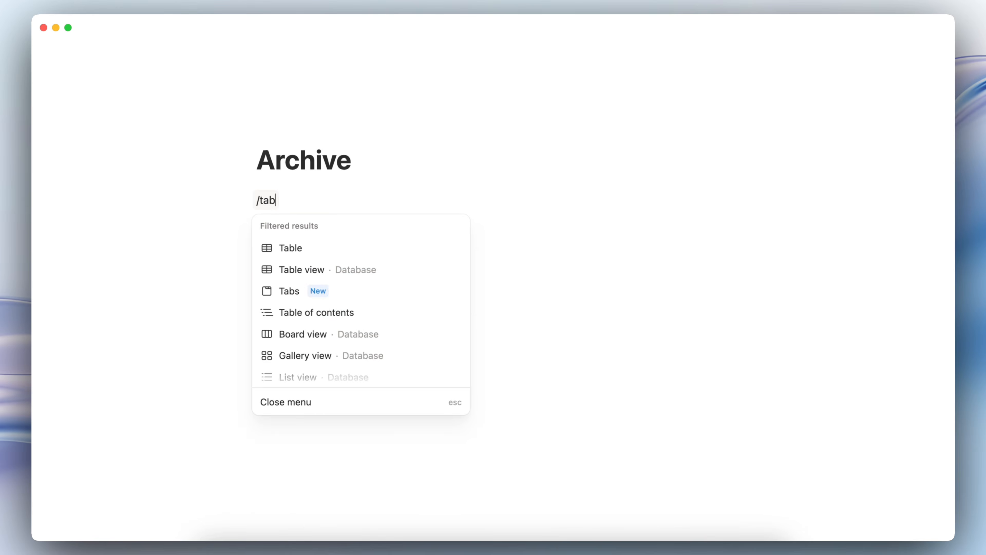
{"action": "left_click", "coordinate": [378, 268]}
{"action": "left_click", "coordinate": [788, 394]}
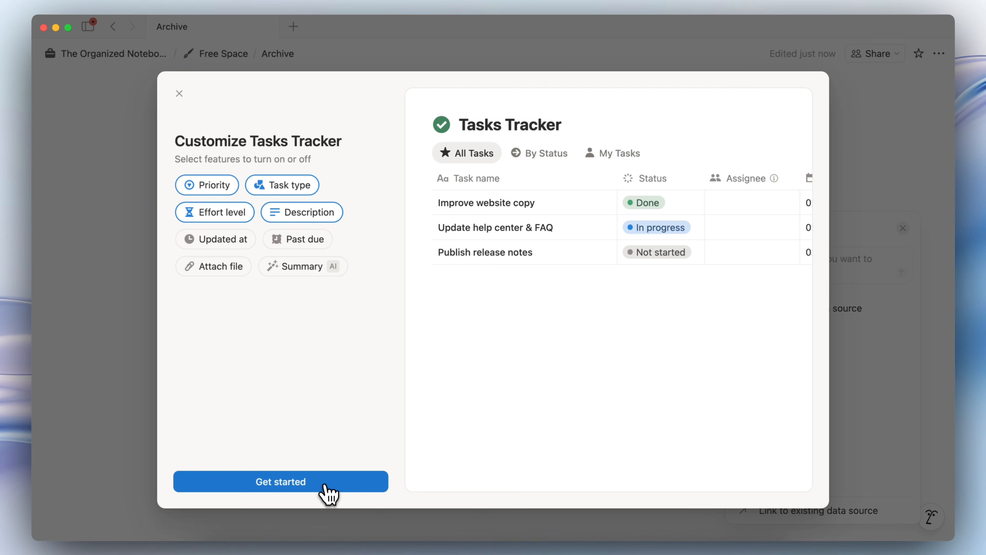
{"action": "left_click", "coordinate": [328, 488]}
{"action": "key", "text": "Return"}
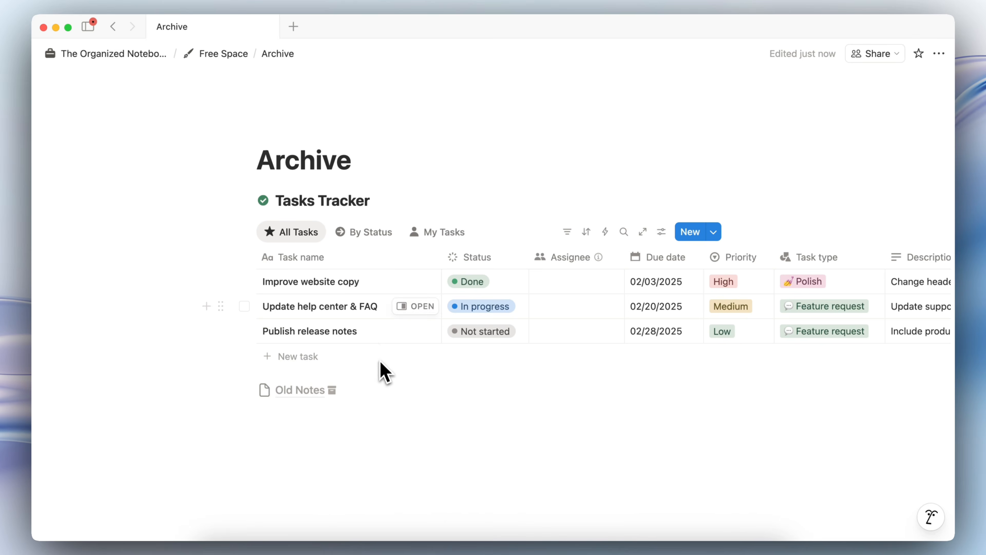
Step: Archive the Improve website copy task from its page and close the side peek
{"action": "left_click", "coordinate": [419, 281]}
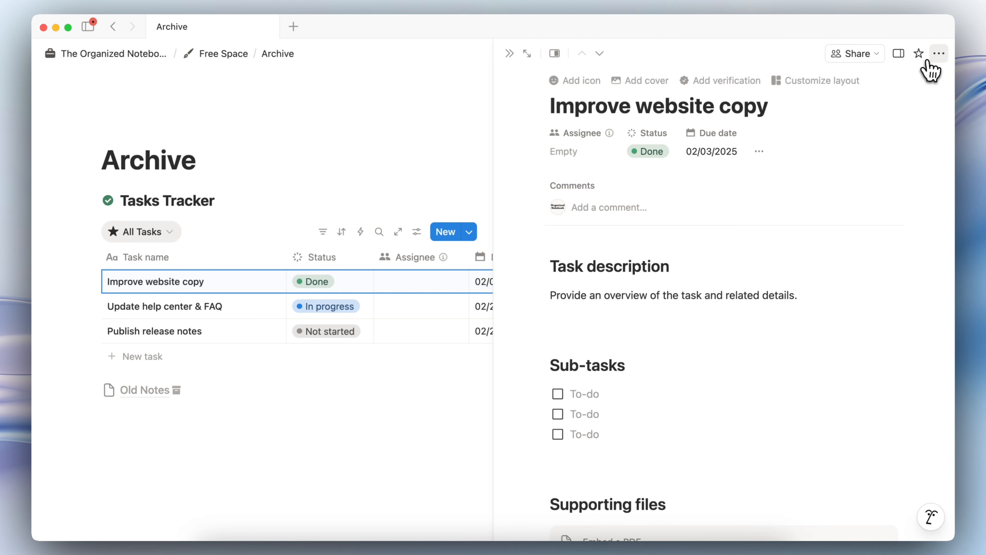
{"action": "left_click", "coordinate": [940, 54]}
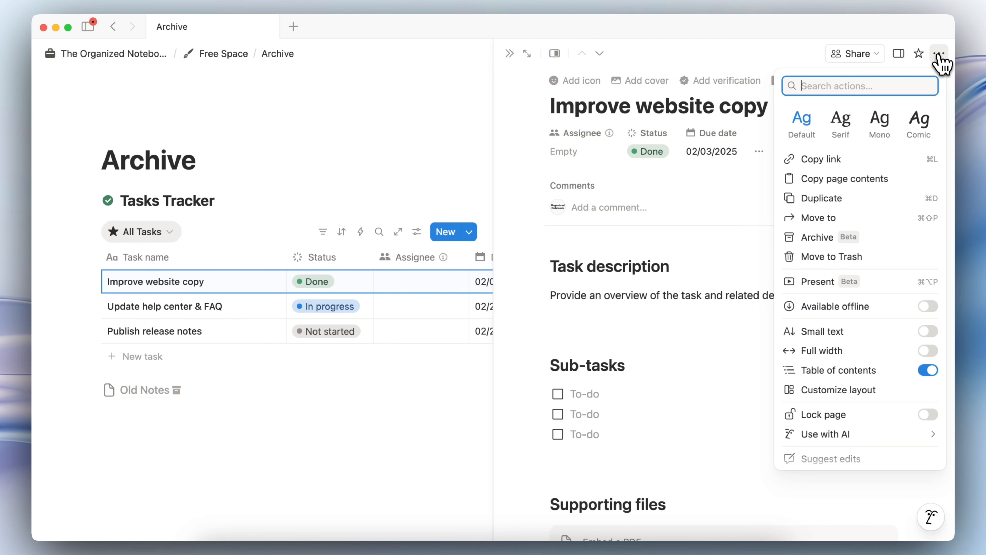
{"action": "left_click", "coordinate": [870, 239]}
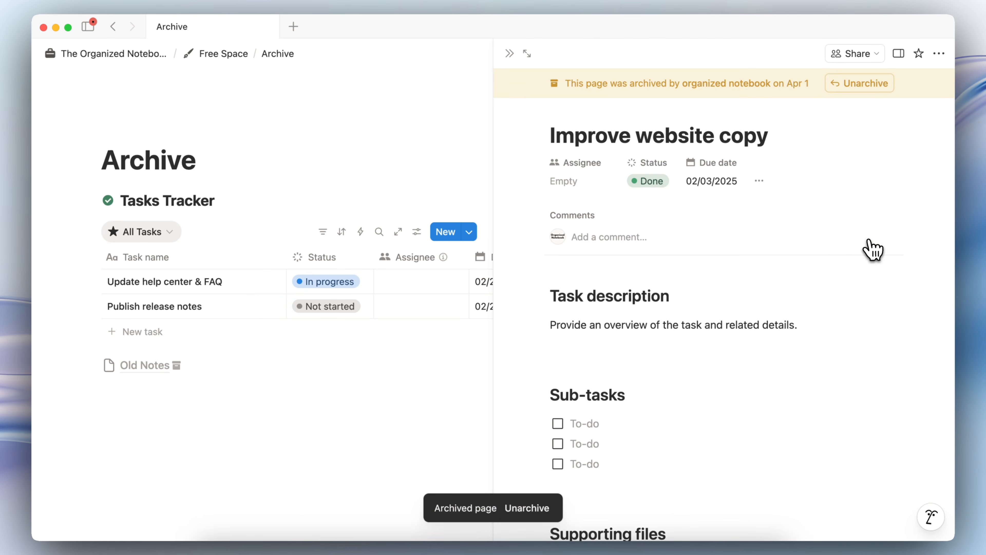
{"action": "left_click", "coordinate": [510, 54]}
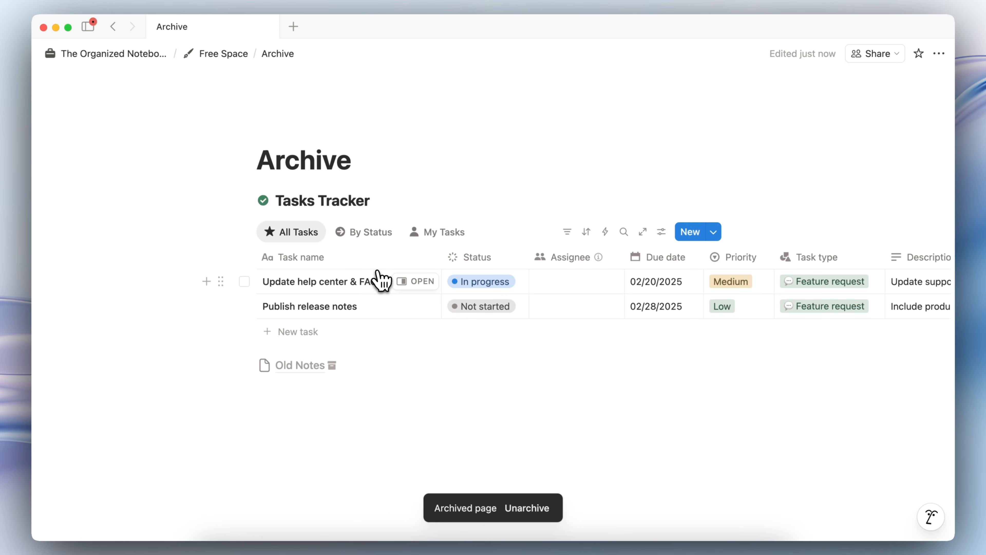
Step: View the archived pages of the Tasks Tracker database and return to its active tasks
{"action": "left_click", "coordinate": [662, 233]}
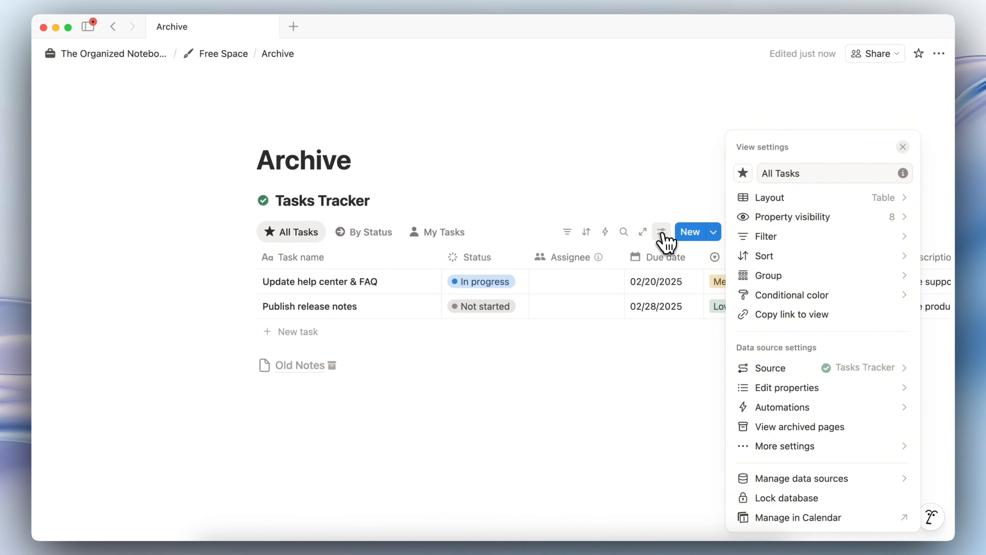
{"action": "left_click", "coordinate": [806, 427]}
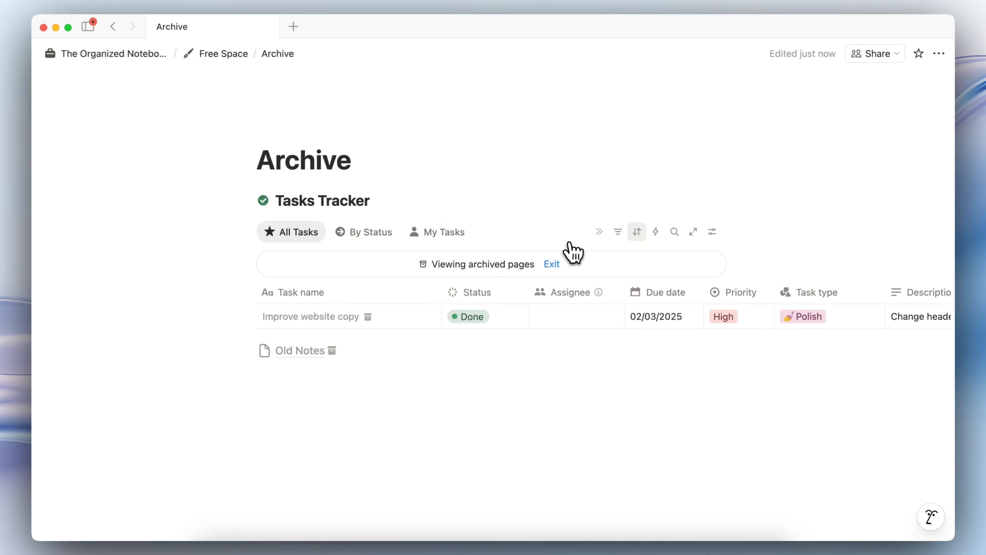
{"action": "left_click", "coordinate": [552, 264]}
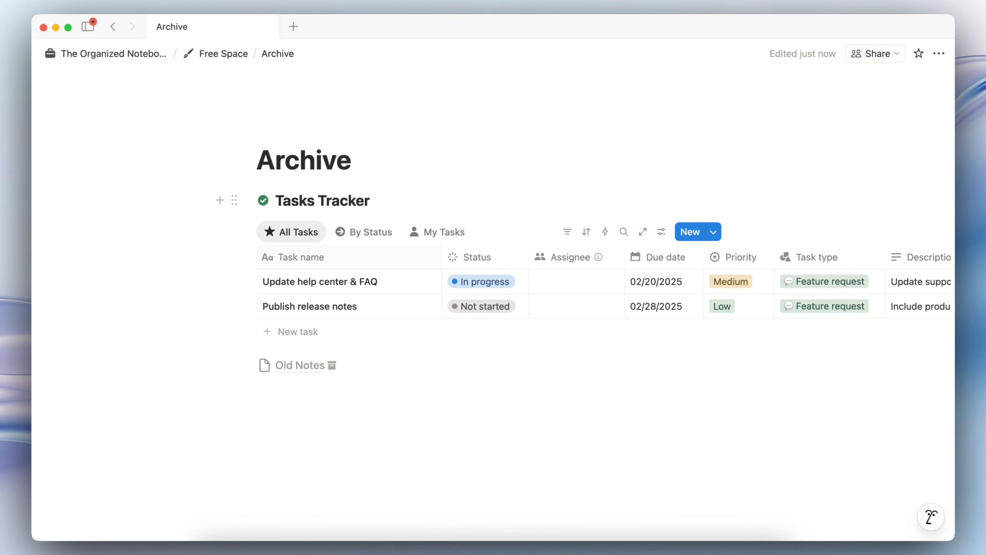
Step: Examine the Old Notes preview, the Tasks Tracker block's actions, and the Archive page's actions and customization options
{"action": "mouse_move", "coordinate": [300, 369]}
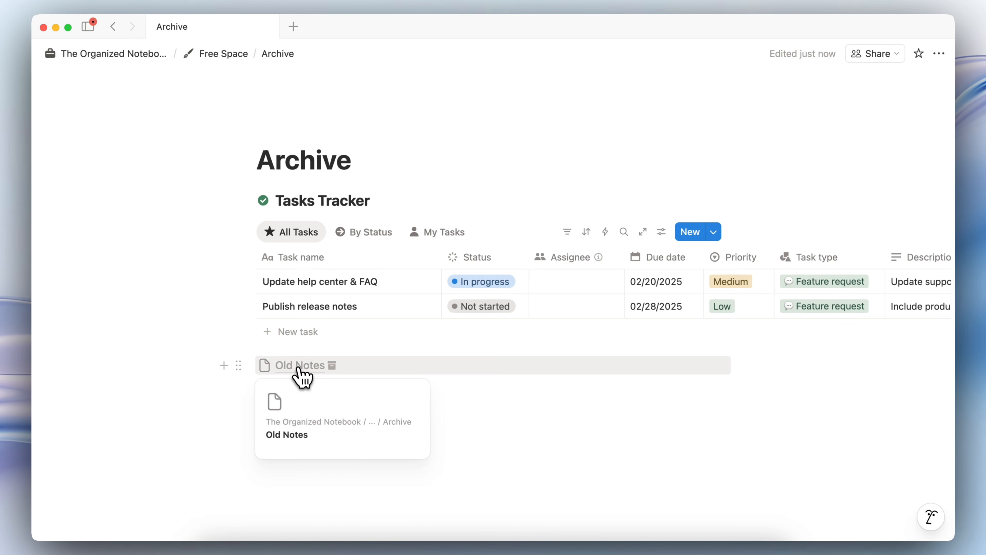
{"action": "left_click", "coordinate": [235, 201]}
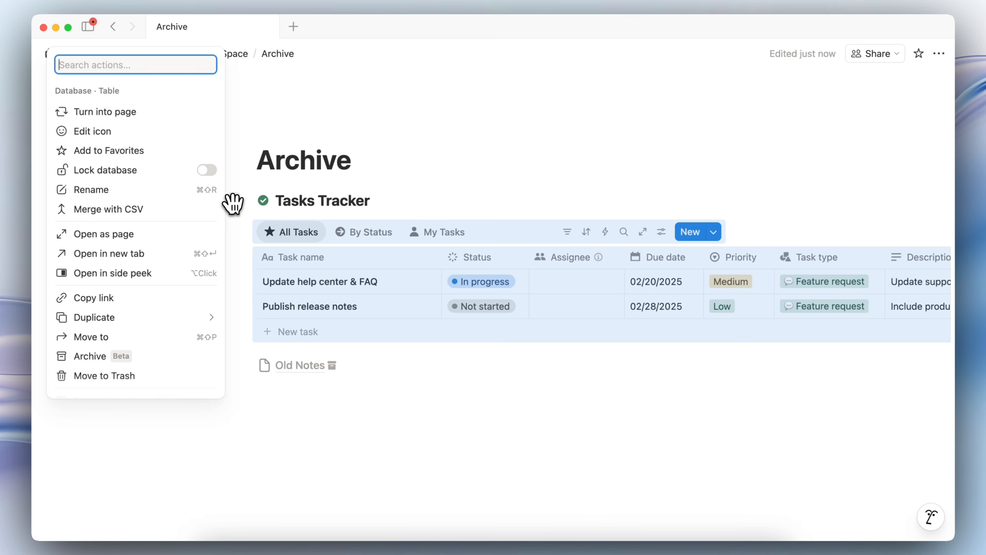
{"action": "left_click", "coordinate": [419, 166]}
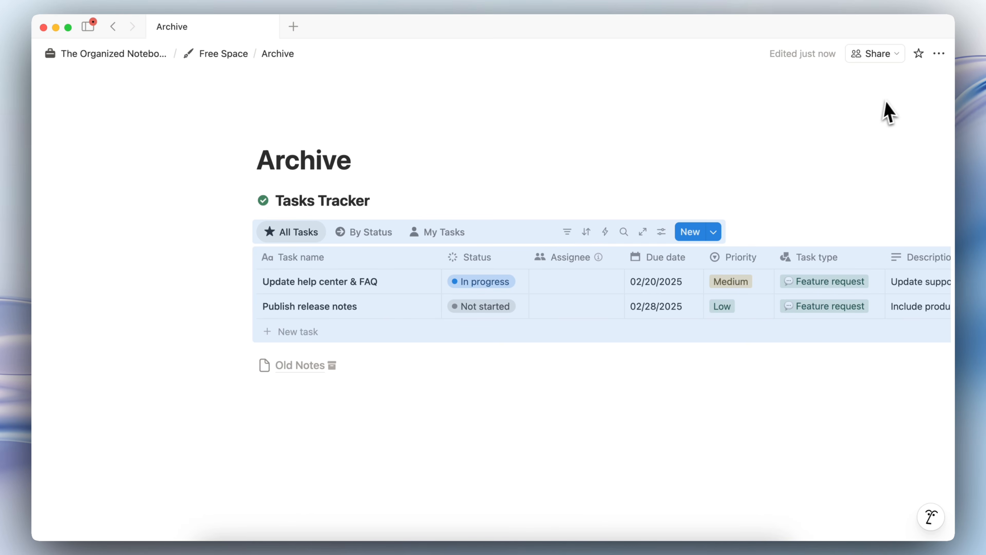
{"action": "left_click", "coordinate": [939, 55]}
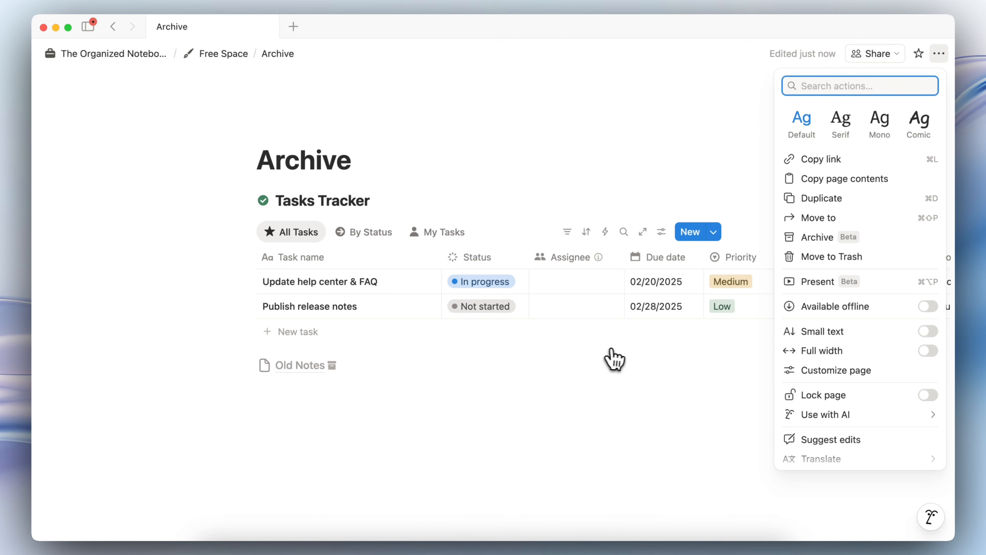
{"action": "scroll", "coordinate": [877, 335], "scroll_direction": "down", "scroll_amount": 2}
{"action": "left_click", "coordinate": [830, 320]}
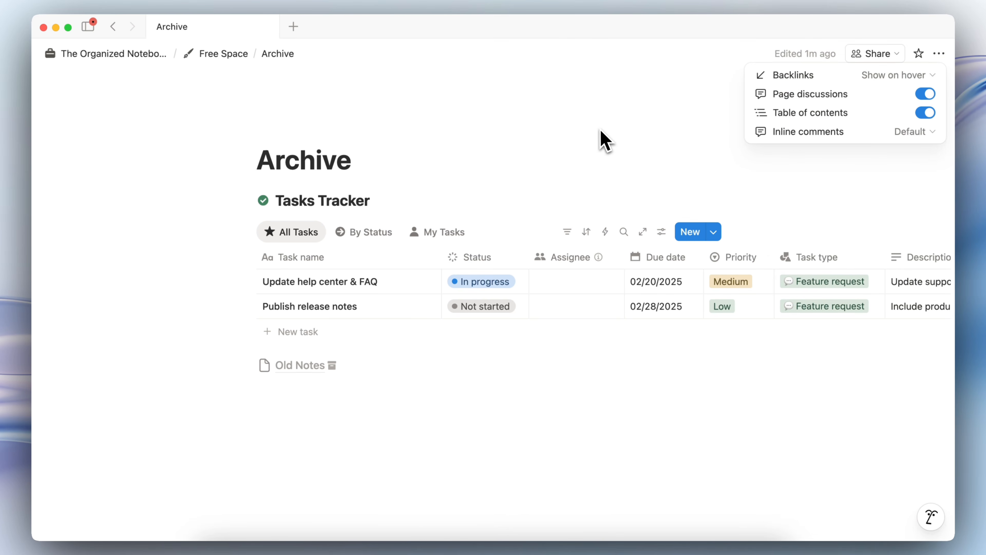
{"action": "left_click", "coordinate": [347, 379]}
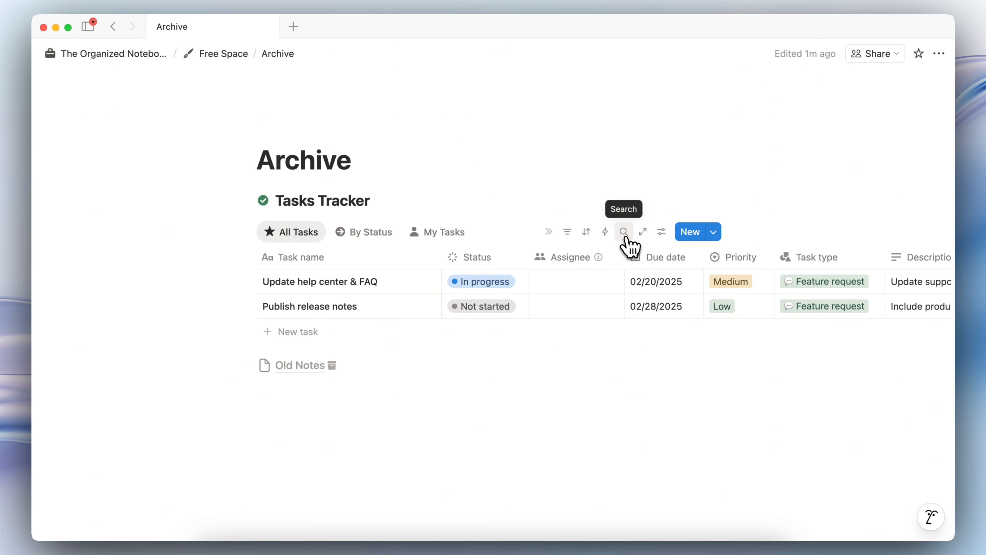
Step: Check the Tasks Tracker's archived pages once more and exit the archived view
{"action": "left_click", "coordinate": [661, 232]}
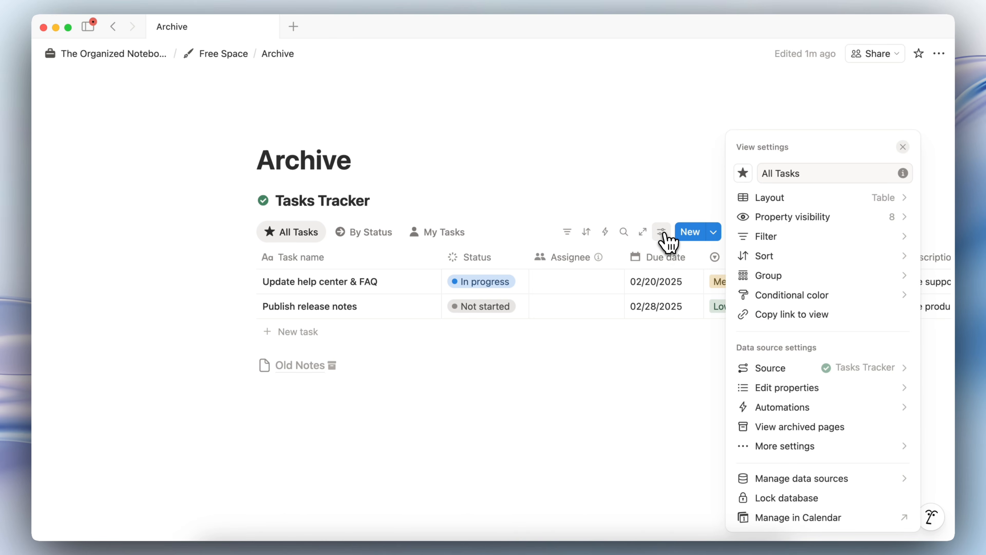
{"action": "left_click", "coordinate": [773, 427]}
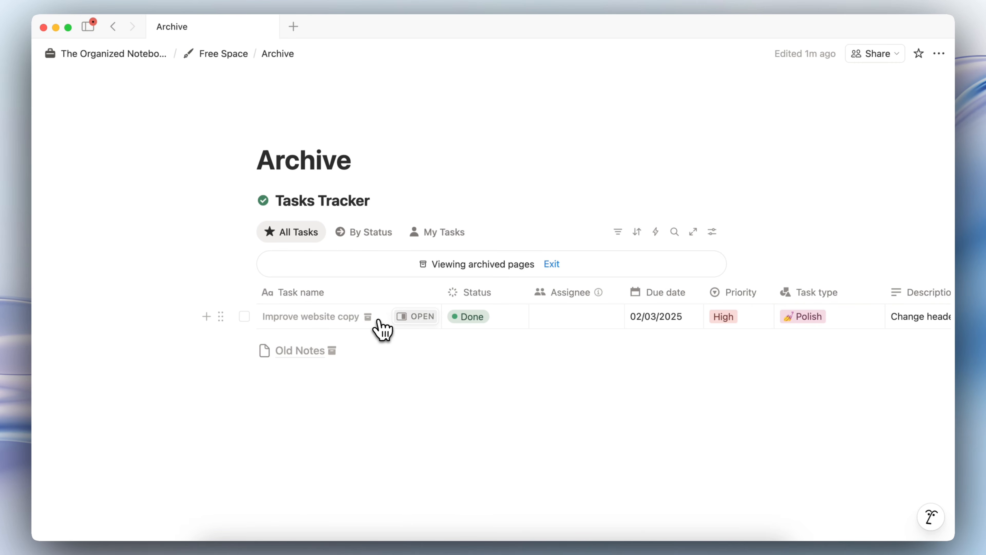
{"action": "left_click", "coordinate": [552, 264]}
Step: Search the workspace for "Improve Website Copy" and close the search
{"action": "mouse_move", "coordinate": [374, 92]}
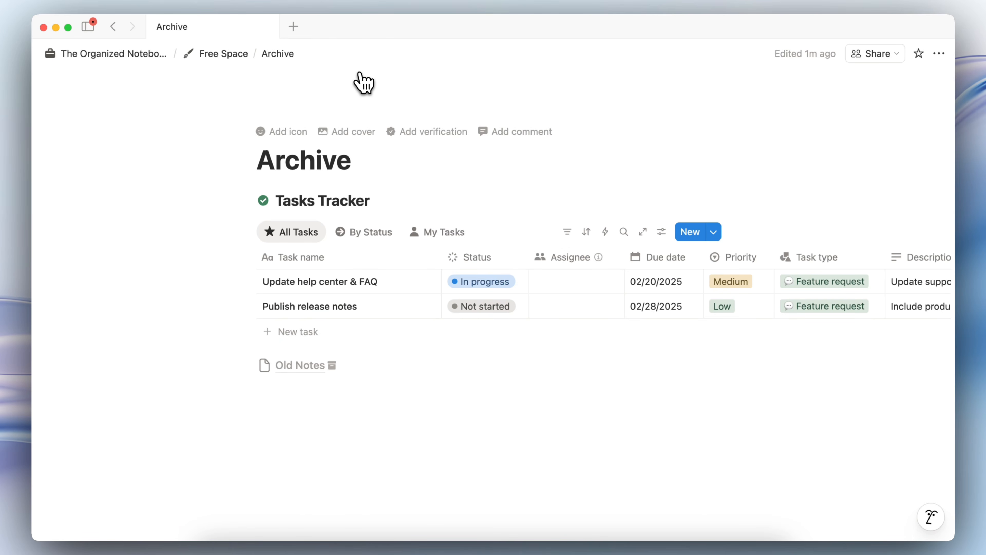
{"action": "key", "text": "super+k"}
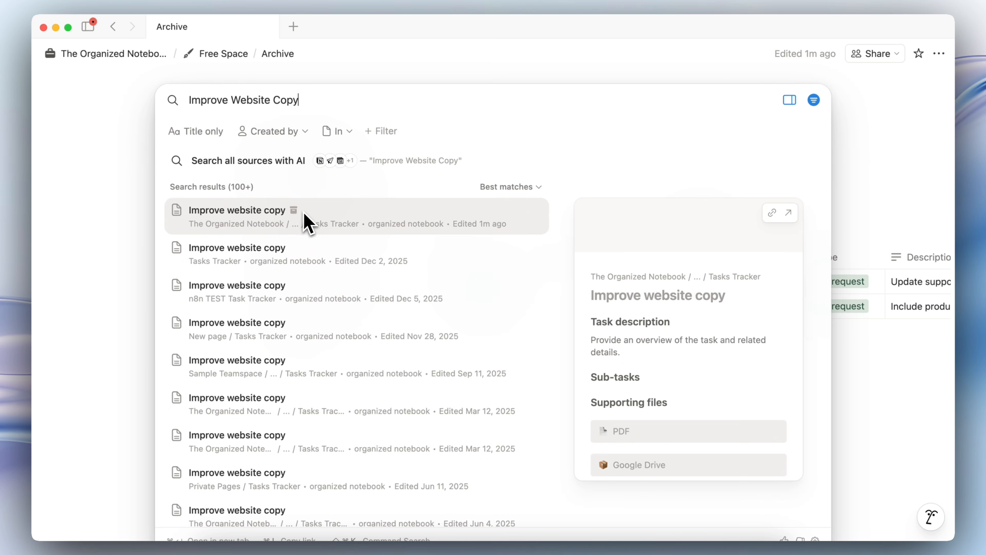
{"action": "left_click", "coordinate": [126, 254]}
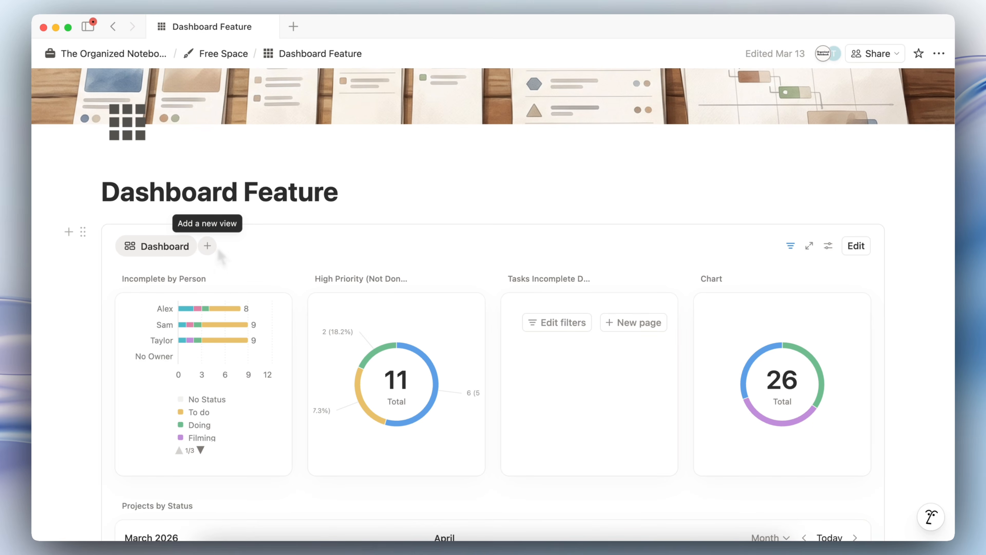
Step: Examine the view types available on the Dashboard Feature page and look over the dashboard's charts and timeline
{"action": "left_click", "coordinate": [211, 248]}
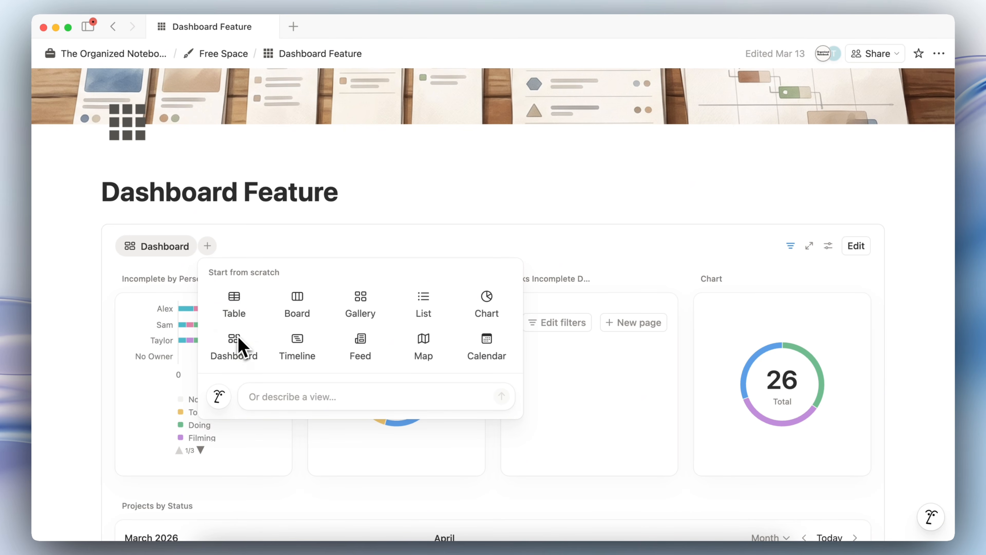
{"action": "key", "text": "Escape"}
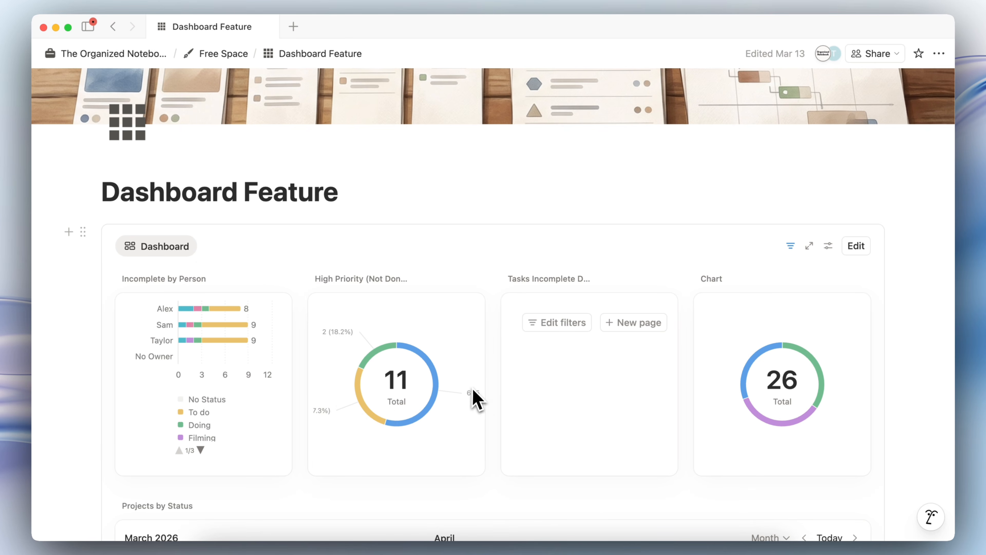
{"action": "scroll", "coordinate": [474, 404], "scroll_direction": "down", "scroll_amount": 3}
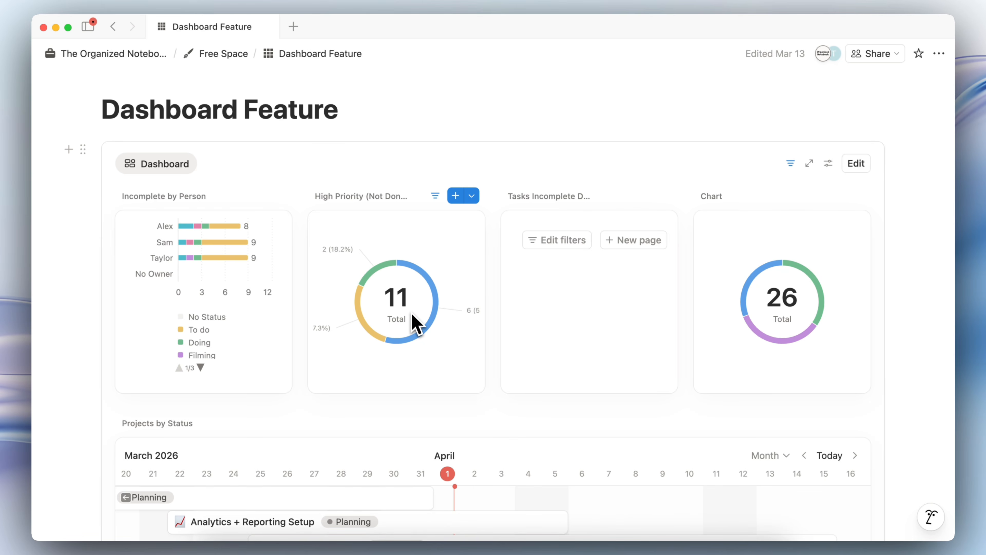
{"action": "mouse_move", "coordinate": [420, 319]}
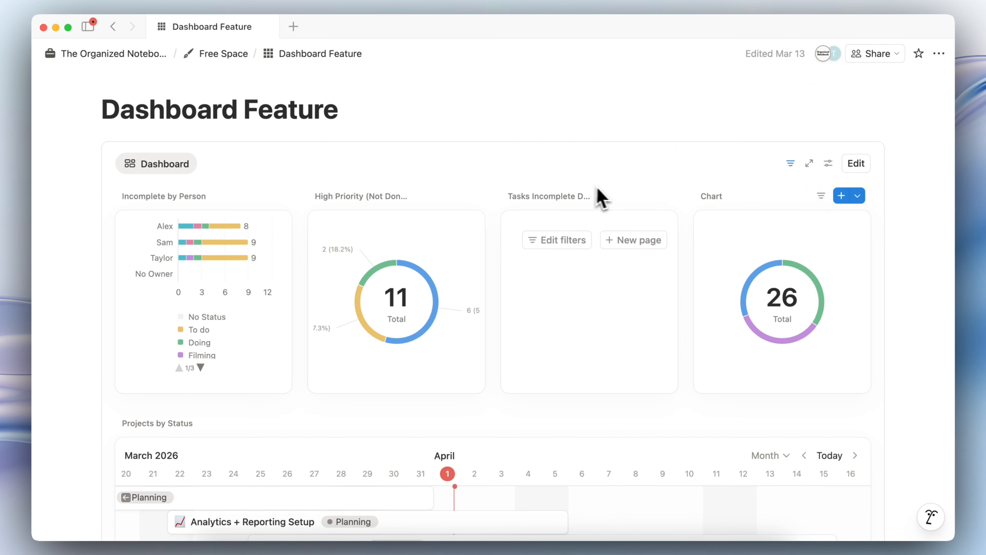
Step: Start editing the dashboard and add a new view beside the Count all chart without linking a data source
{"action": "left_click", "coordinate": [856, 167]}
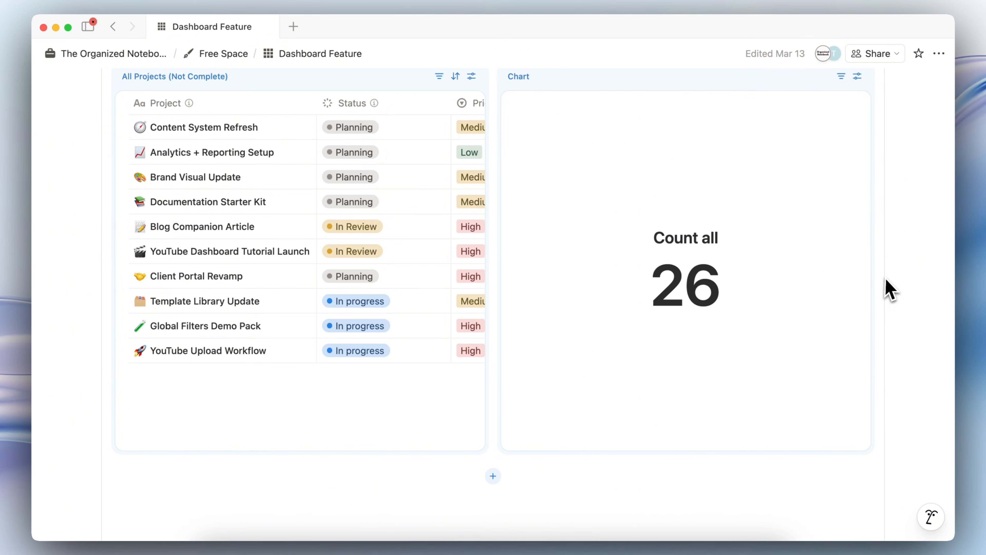
{"action": "left_click", "coordinate": [898, 264]}
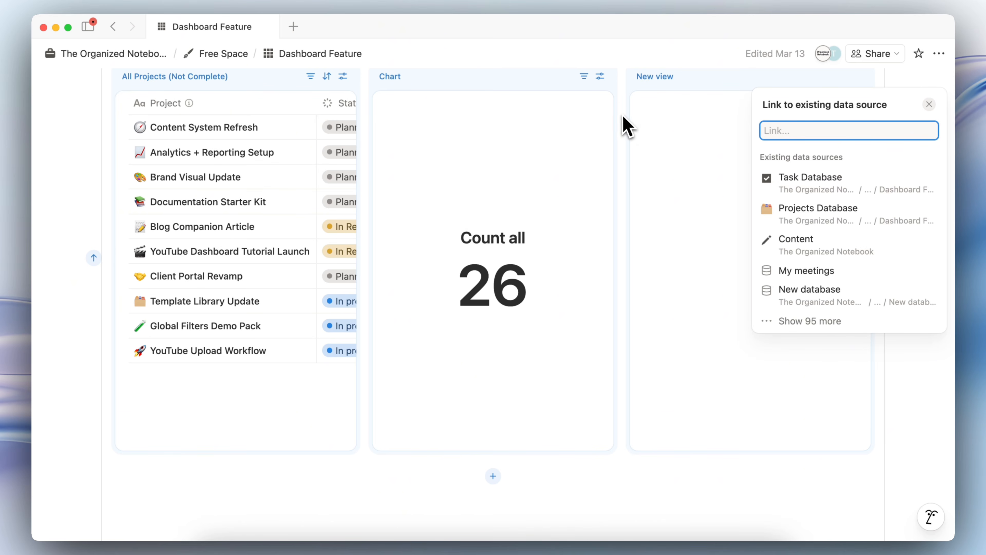
{"action": "key", "text": "Escape"}
{"action": "scroll", "coordinate": [623, 125], "scroll_direction": "up", "scroll_amount": 10}
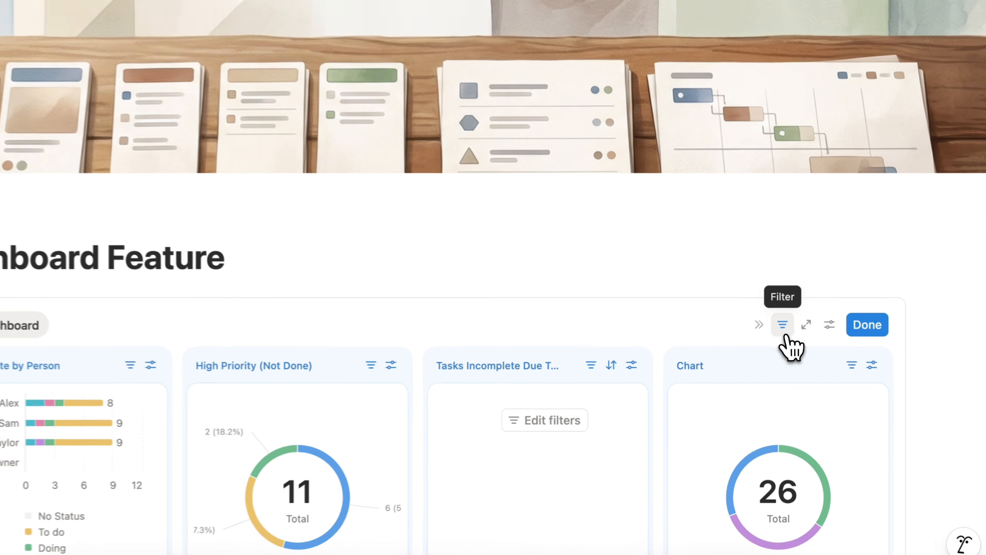
Step: Show the dashboard's filters and examine how the Timeline filter covers multiple sources, the Projects and Task databases
{"action": "left_click", "coordinate": [786, 342]}
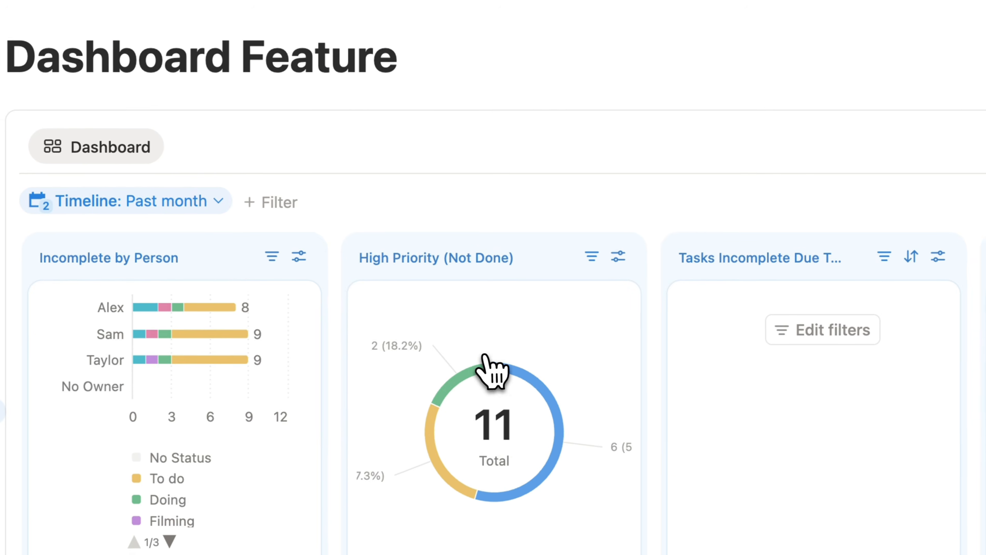
{"action": "left_click", "coordinate": [29, 385]}
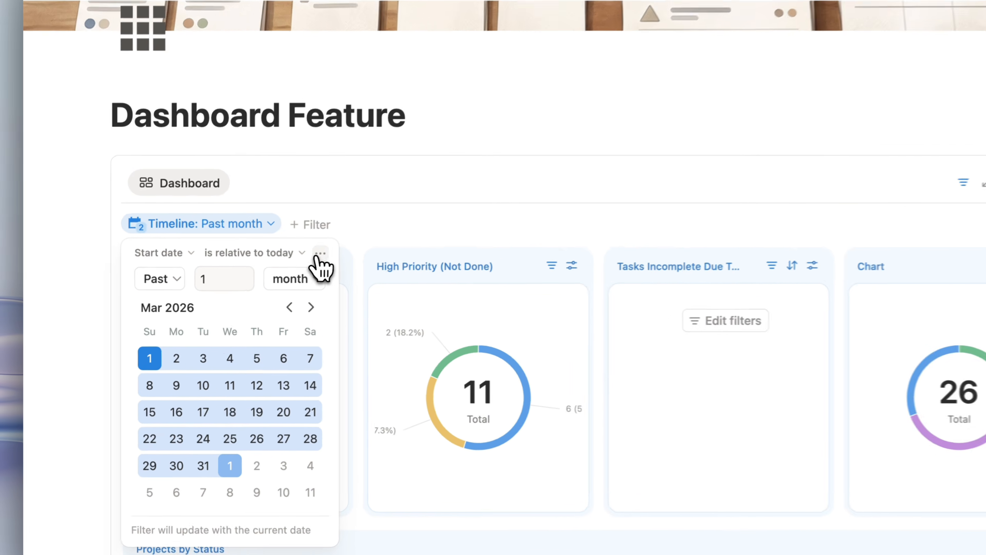
{"action": "left_click", "coordinate": [319, 254]}
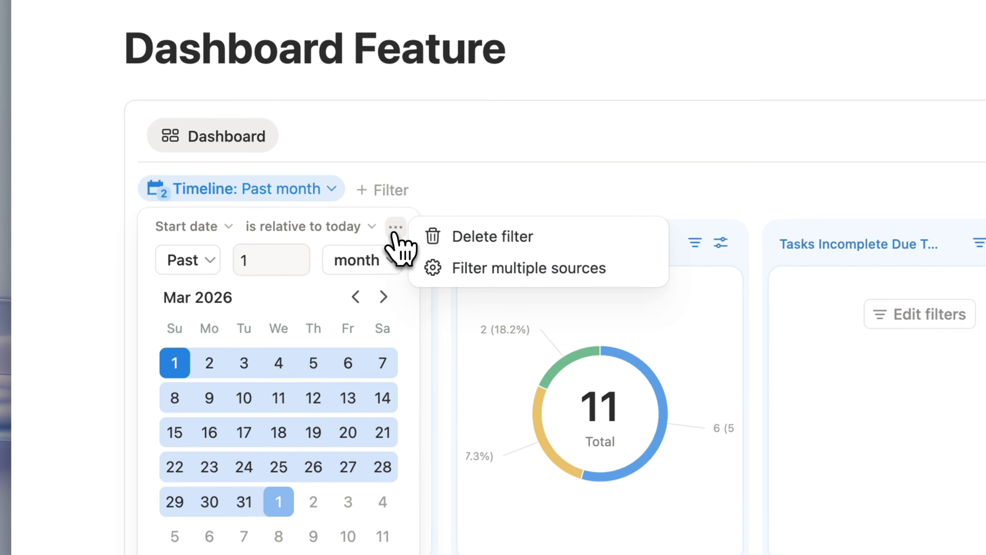
{"action": "left_click", "coordinate": [408, 286]}
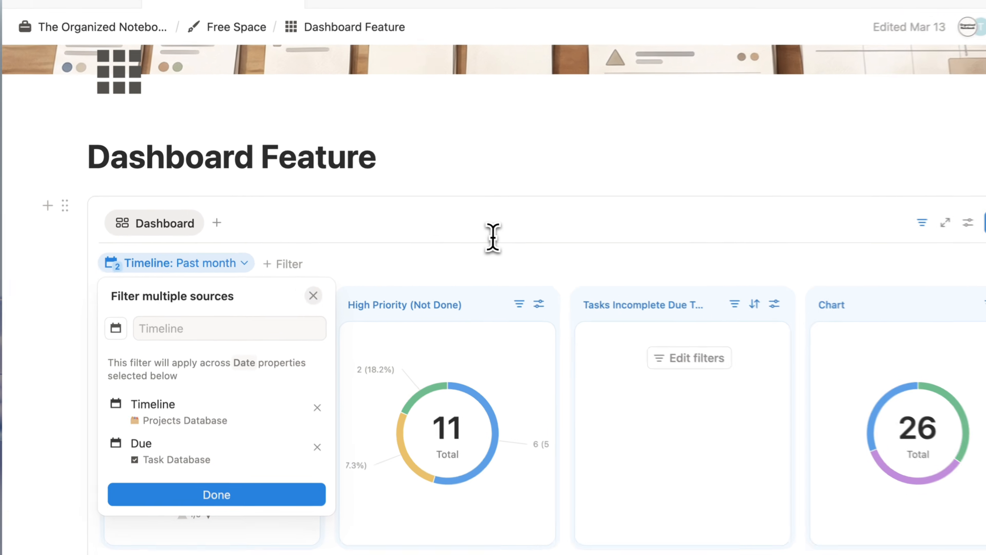
{"action": "left_click", "coordinate": [432, 227]}
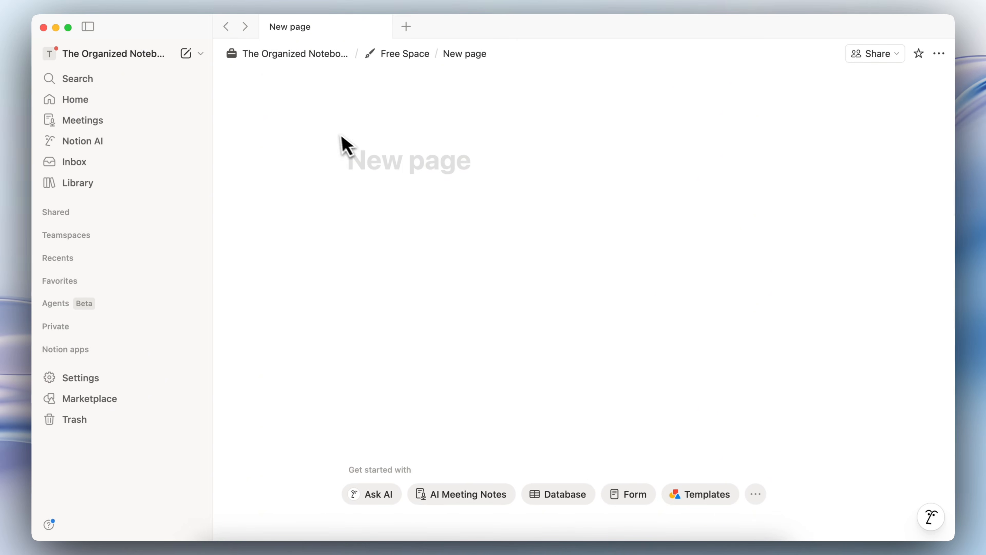
Step: Turn on the new sidebar for the workspace and look through its Chat, Meetings, Inbox and Home sections
{"action": "left_click", "coordinate": [116, 61]}
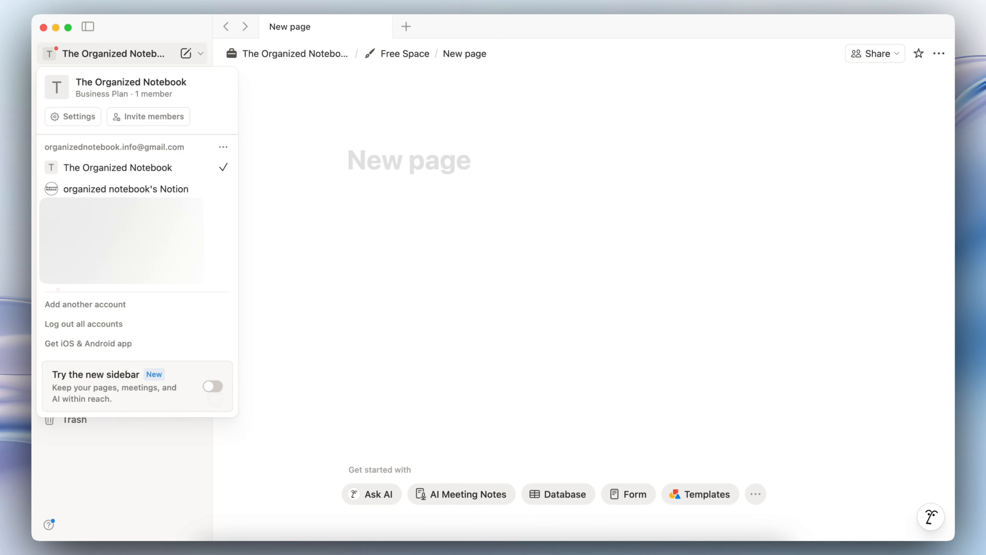
{"action": "left_click", "coordinate": [213, 387]}
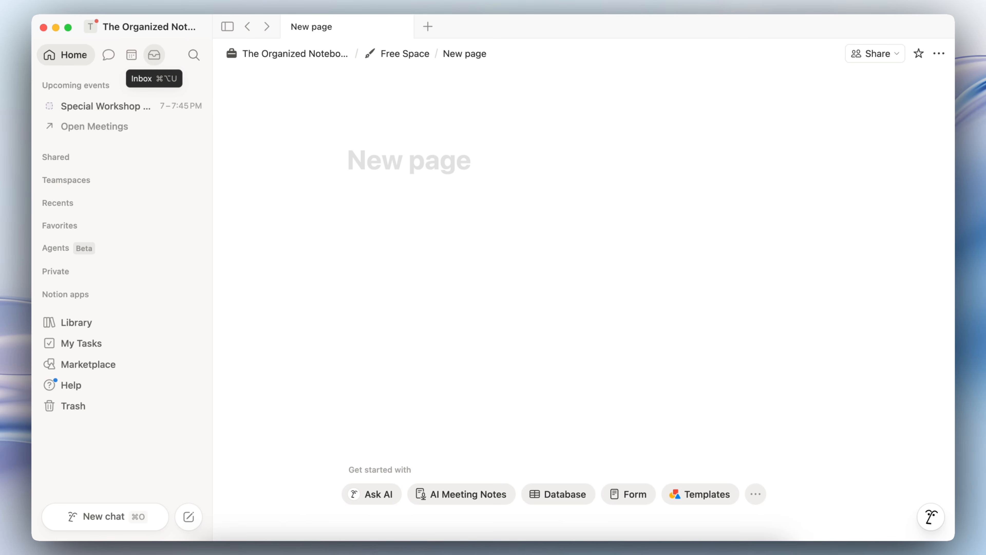
{"action": "left_click", "coordinate": [110, 56]}
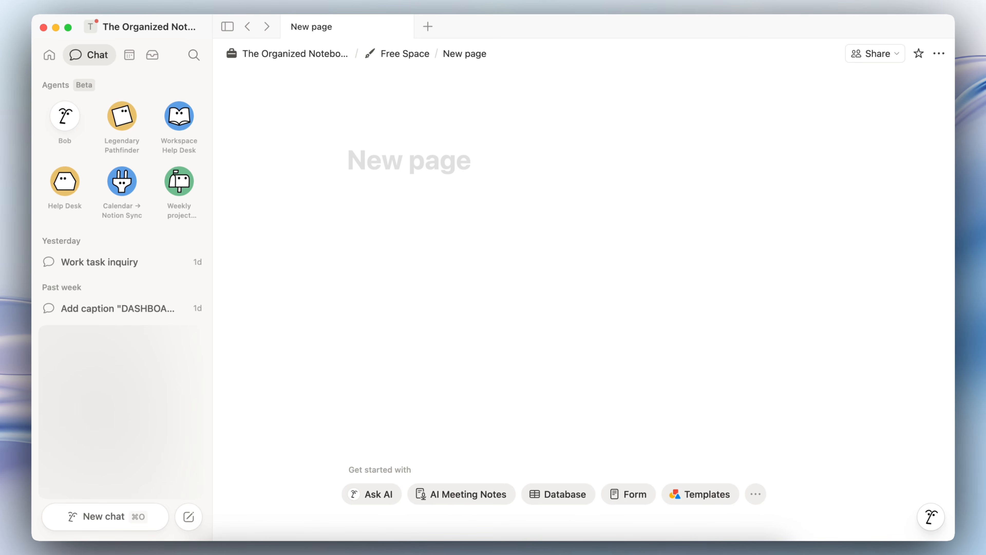
{"action": "left_click", "coordinate": [131, 56]}
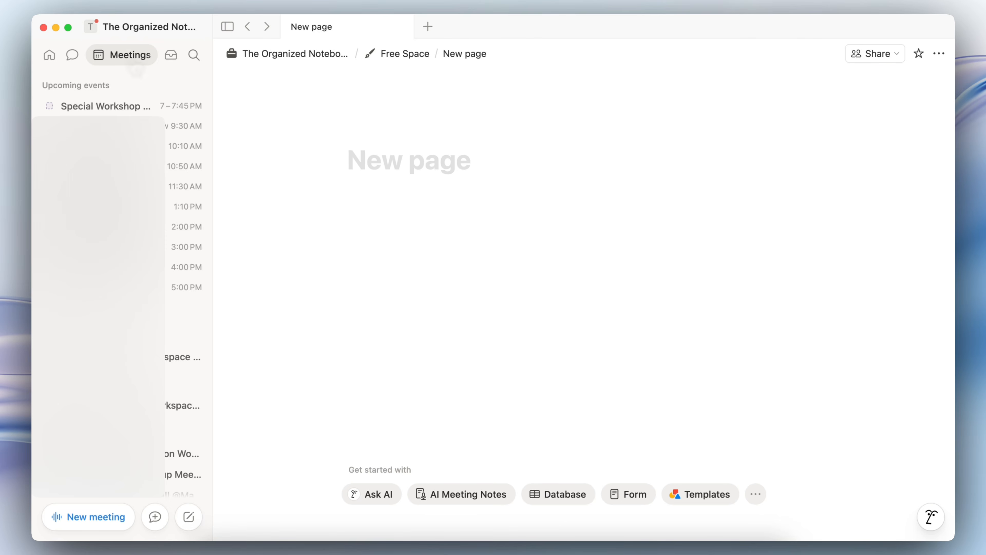
{"action": "left_click", "coordinate": [171, 55]}
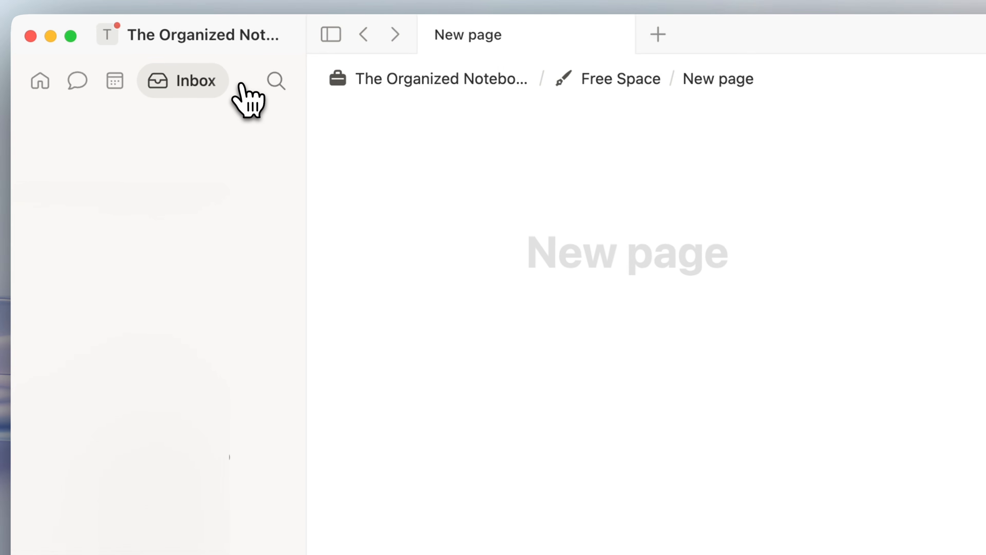
{"action": "left_click", "coordinate": [40, 80]}
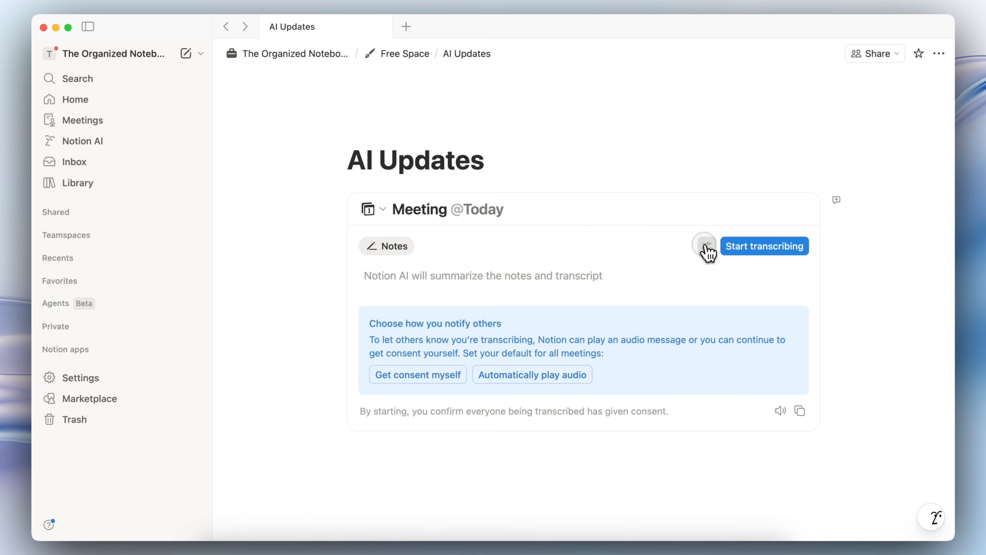
Step: Examine the settings of the AI meeting notes block on the AI Updates page, including its Instructions option
{"action": "left_click", "coordinate": [706, 246]}
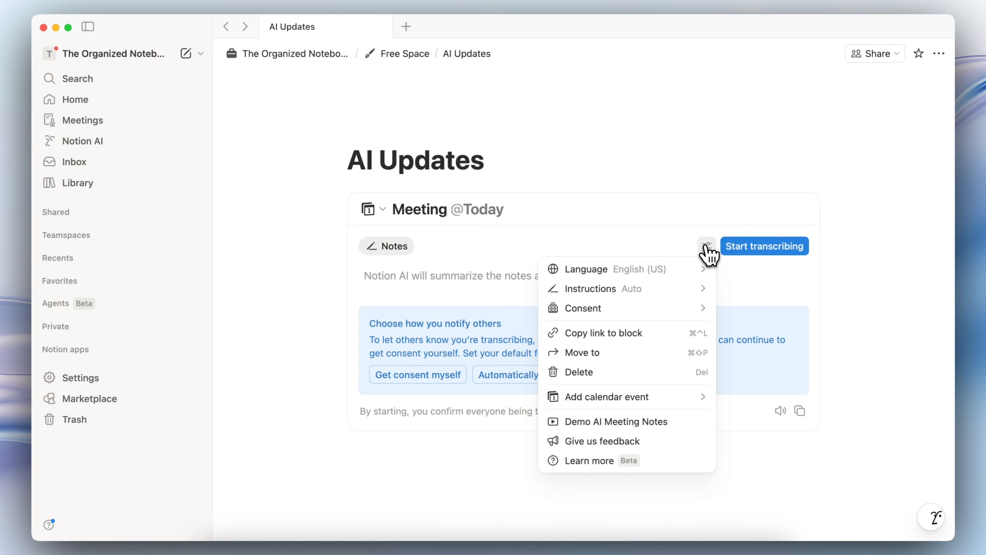
{"action": "mouse_move", "coordinate": [664, 291]}
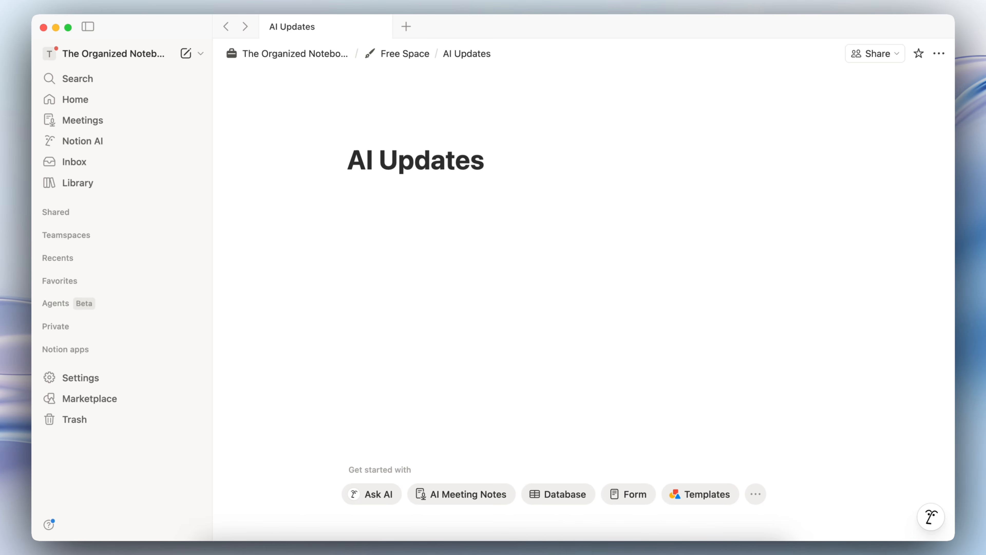
Step: Write "Need to go to the grocery store later today and then pick up the packages." in the AI Updates page body
{"action": "key", "text": "Return"}
{"action": "type", "text": "Need to go to the grocery store later today and then pick up the packages."}
{"action": "left_click", "coordinate": [546, 240]}
Step: Select the grocery sentence and look over the AI skills offered for the selected text
{"action": "key", "text": "super+a"}
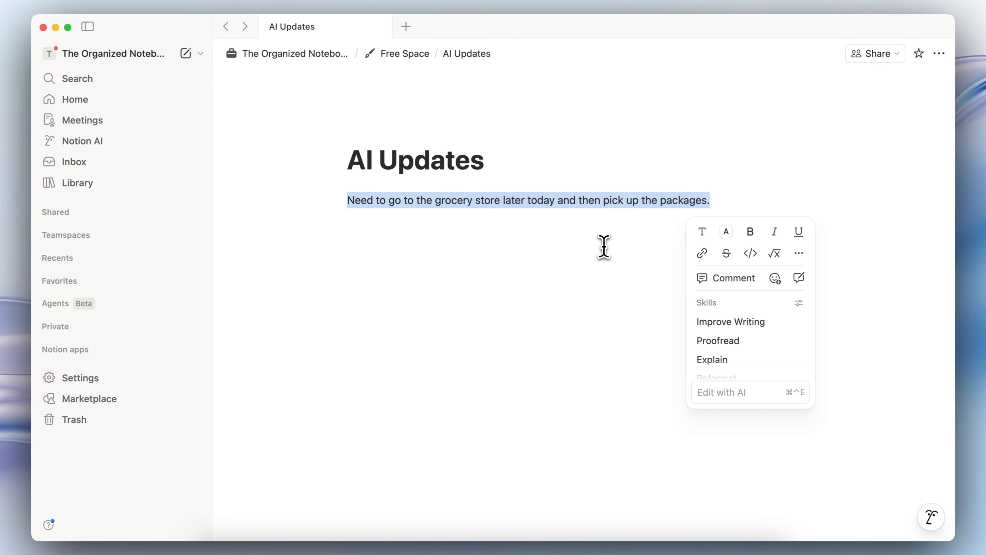
{"action": "scroll", "coordinate": [714, 349], "scroll_direction": "down", "scroll_amount": 1}
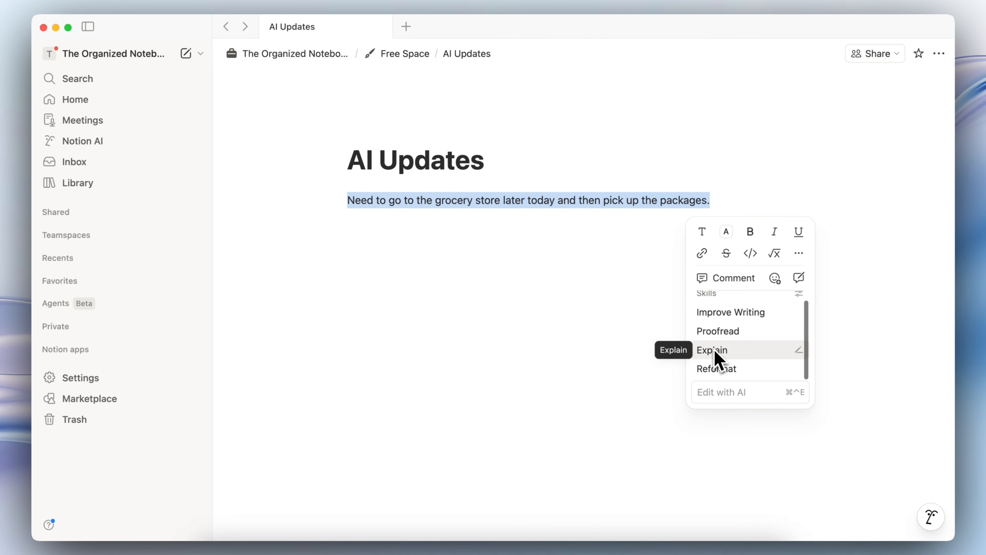
{"action": "scroll", "coordinate": [715, 349], "scroll_direction": "up", "scroll_amount": 1}
{"action": "key", "text": "Up"}
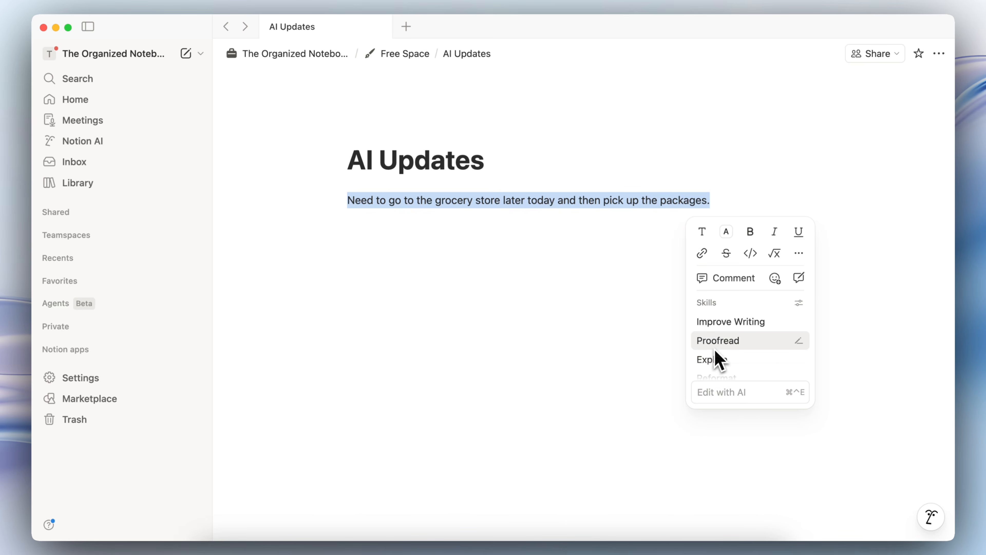
Step: Open the AI skill settings and create a new skill page titled "Generate Action List Items"
{"action": "left_click", "coordinate": [799, 302]}
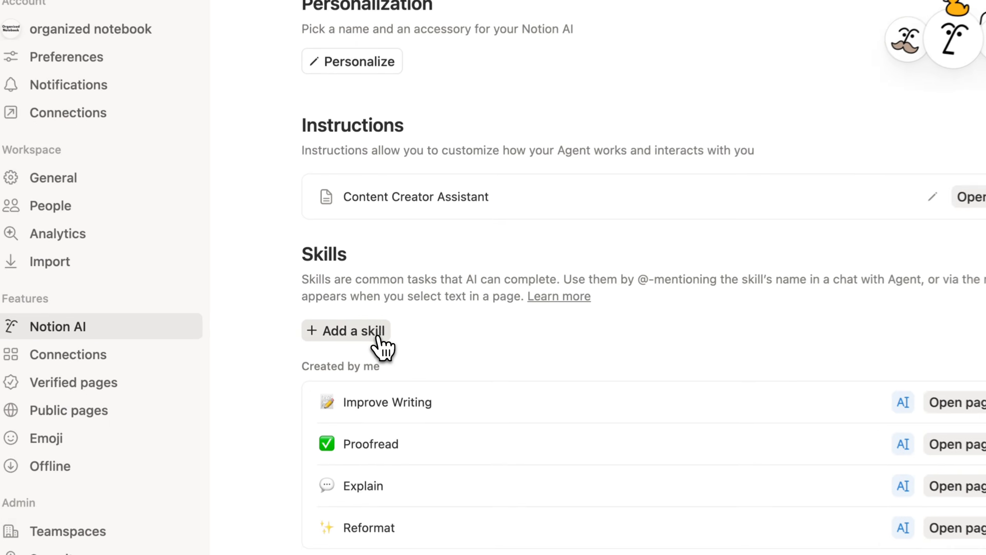
{"action": "left_click", "coordinate": [360, 325]}
{"action": "left_click", "coordinate": [484, 451]}
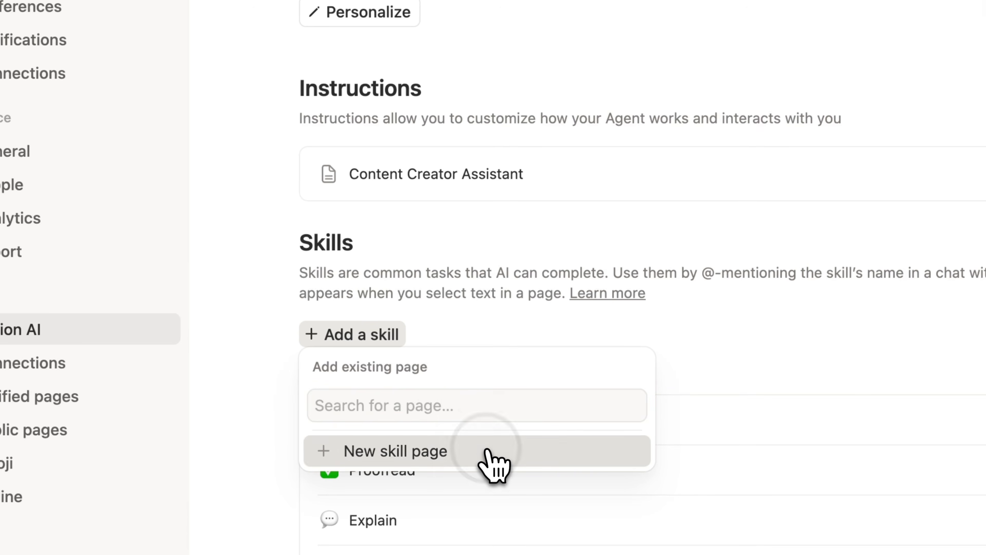
{"action": "type", "text": "Generate Actio"}
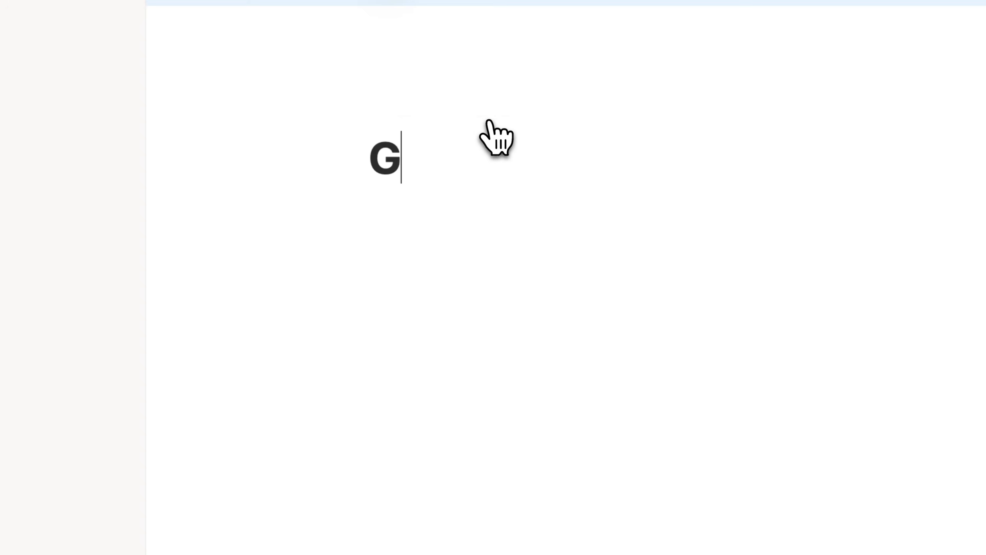
{"action": "type", "text": "n List Items"}
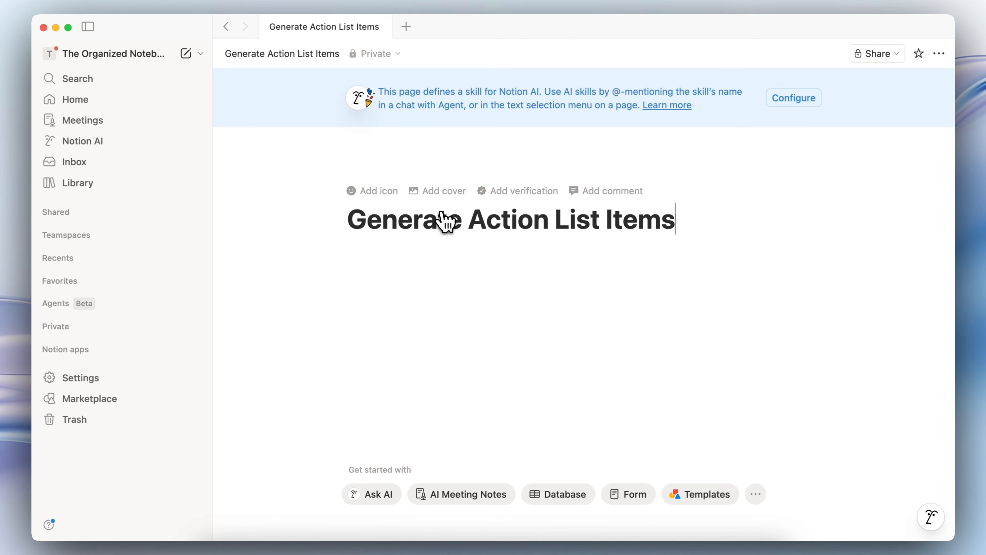
Step: Write the skill's instruction "Based on the text on the page, create a list of action items" in its page body
{"action": "key", "text": "Return"}
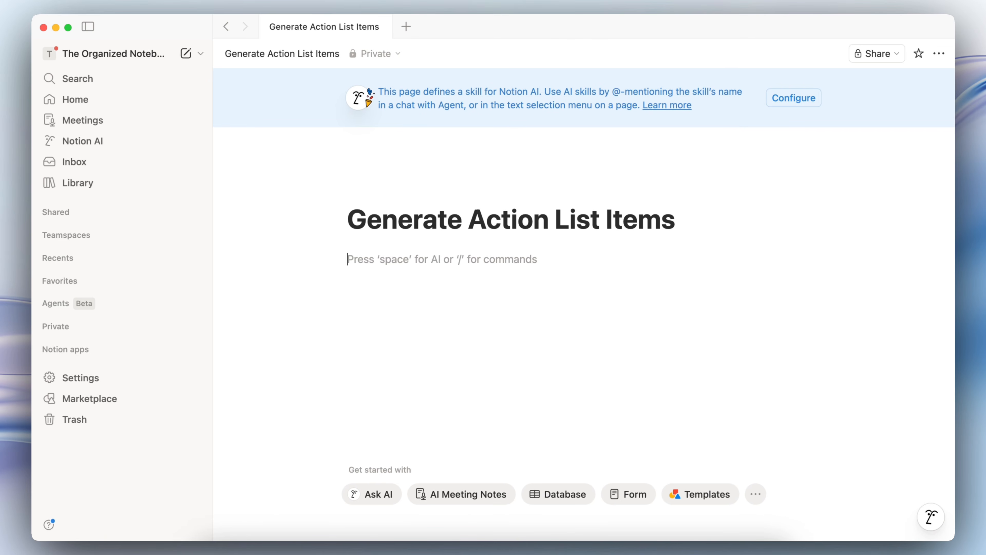
{"action": "type", "text": "Based on the text on the pa"}
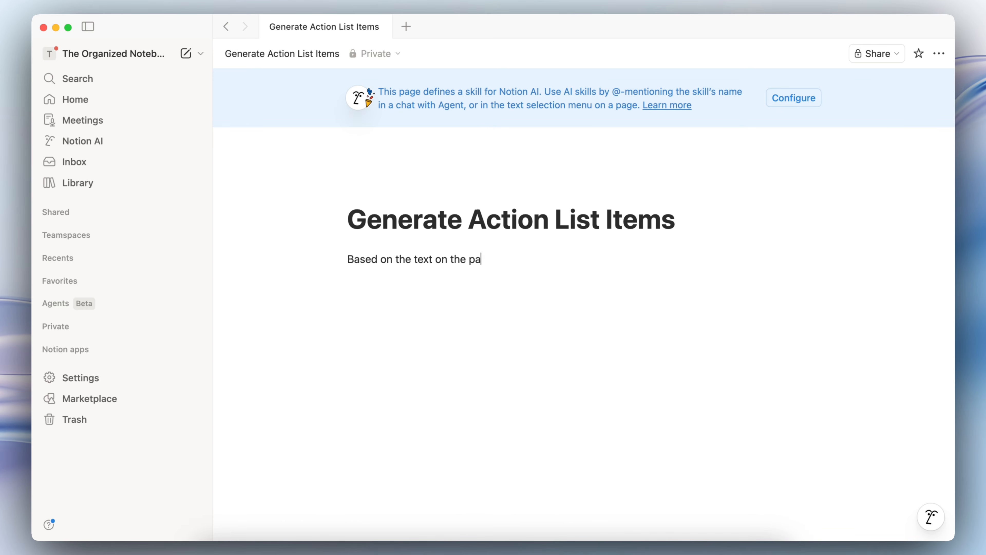
{"action": "type", "text": "ge, create a list of action items"}
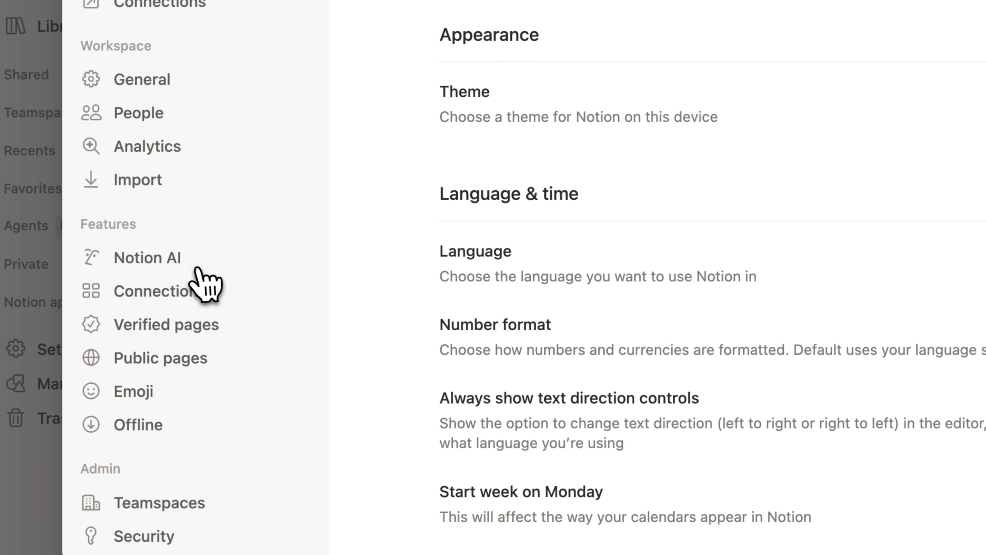
Step: In the Notion AI settings, add the Generate Action List Items skill to the text editor menu and close the settings
{"action": "left_click", "coordinate": [198, 268]}
{"action": "scroll", "coordinate": [481, 281], "scroll_direction": "down", "scroll_amount": 10}
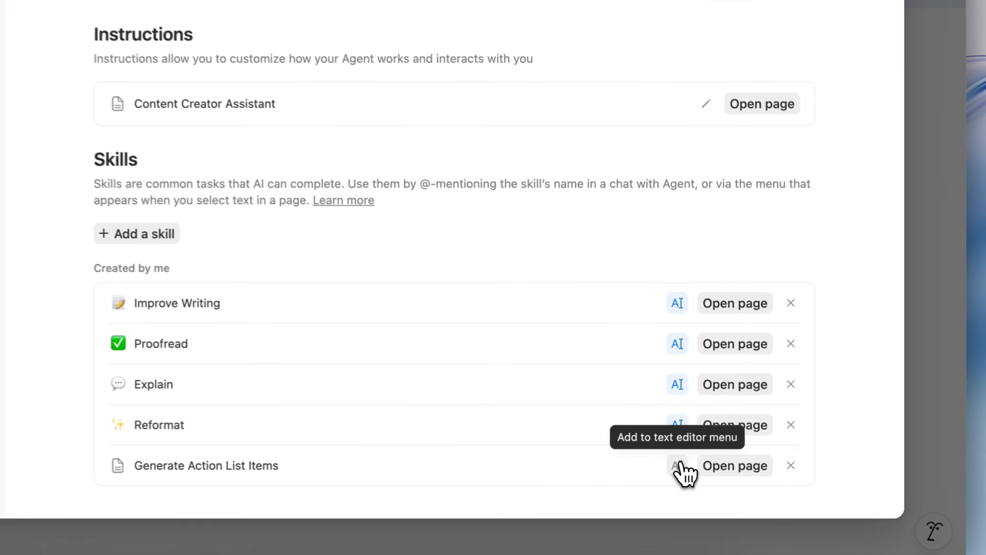
{"action": "left_click", "coordinate": [740, 468]}
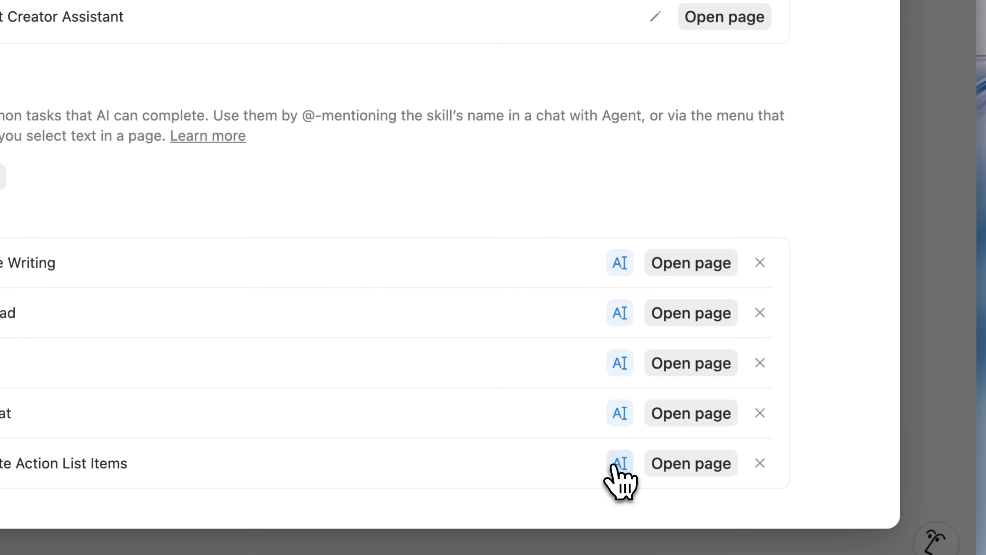
{"action": "left_click", "coordinate": [934, 269]}
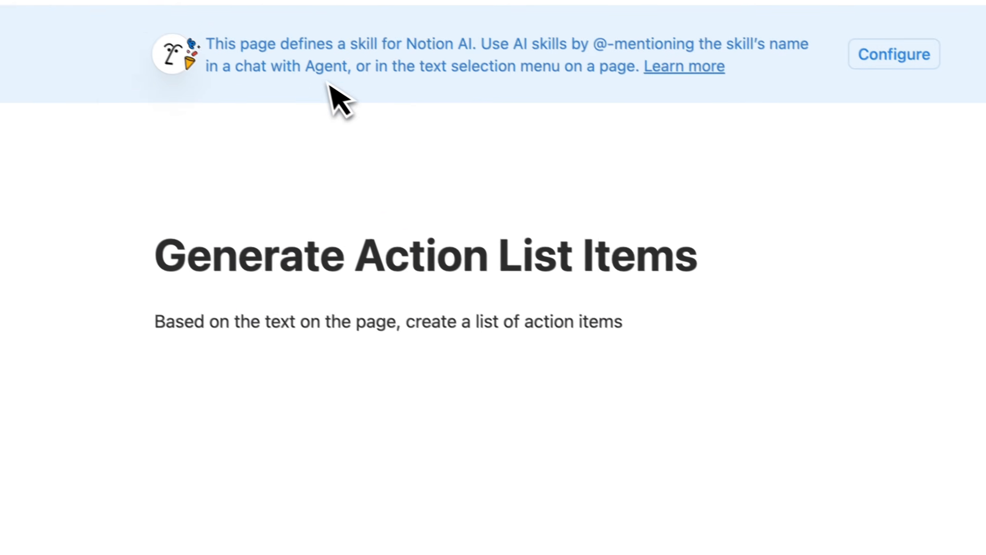
Step: Return to the AI Updates page, run Generate Action List Items on the grocery sentence and accept the AI's edits
{"action": "left_click", "coordinate": [238, 24]}
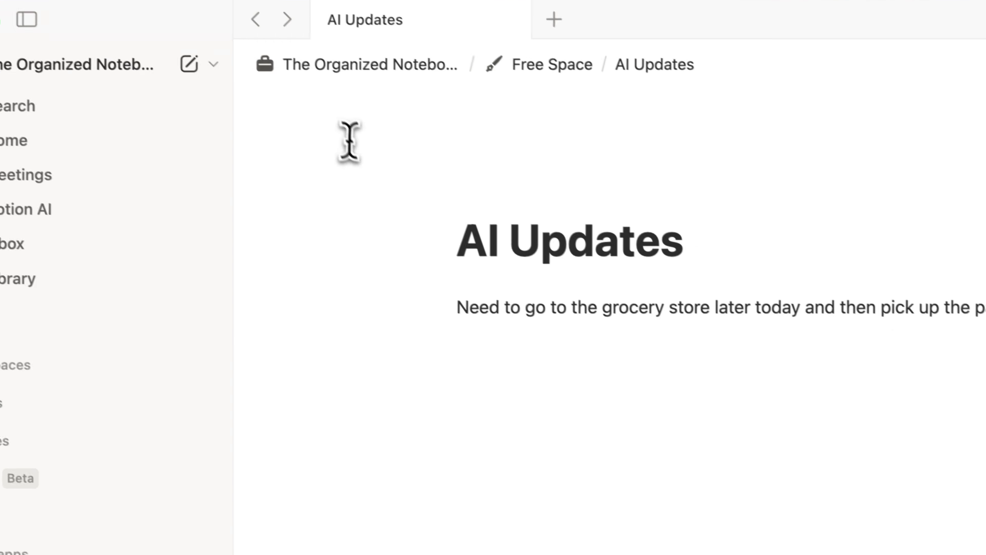
{"action": "triple_click", "coordinate": [372, 162]}
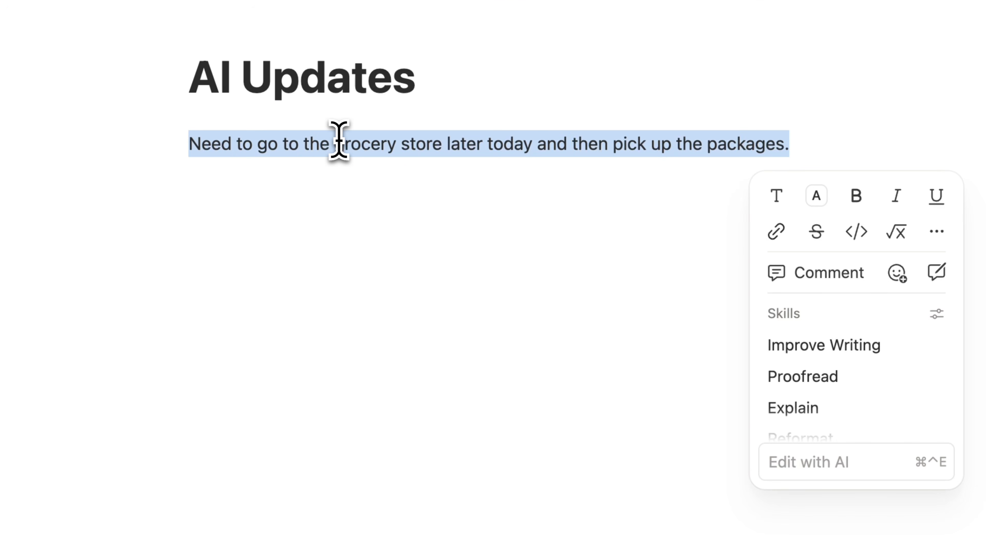
{"action": "scroll", "coordinate": [817, 421], "scroll_direction": "down", "scroll_amount": 2}
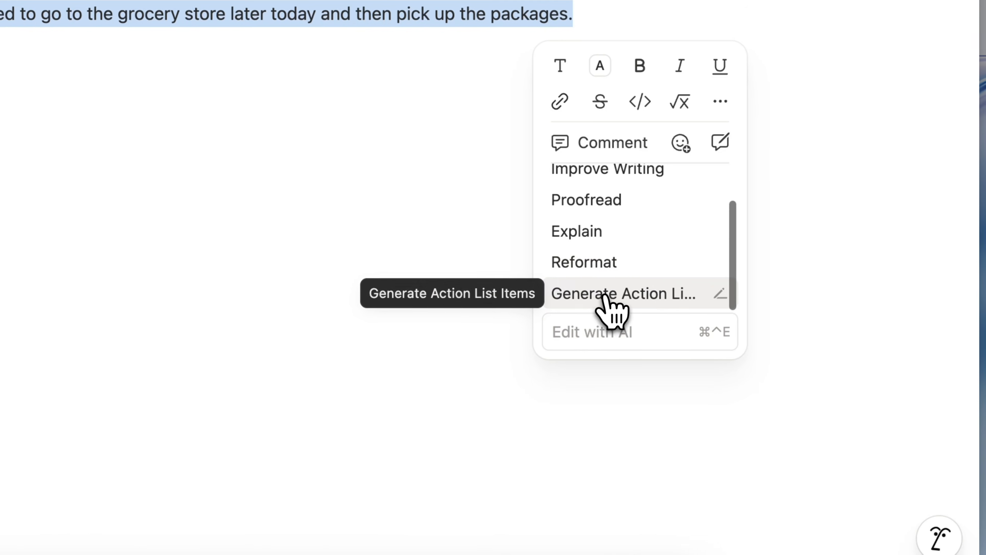
{"action": "left_click", "coordinate": [629, 294]}
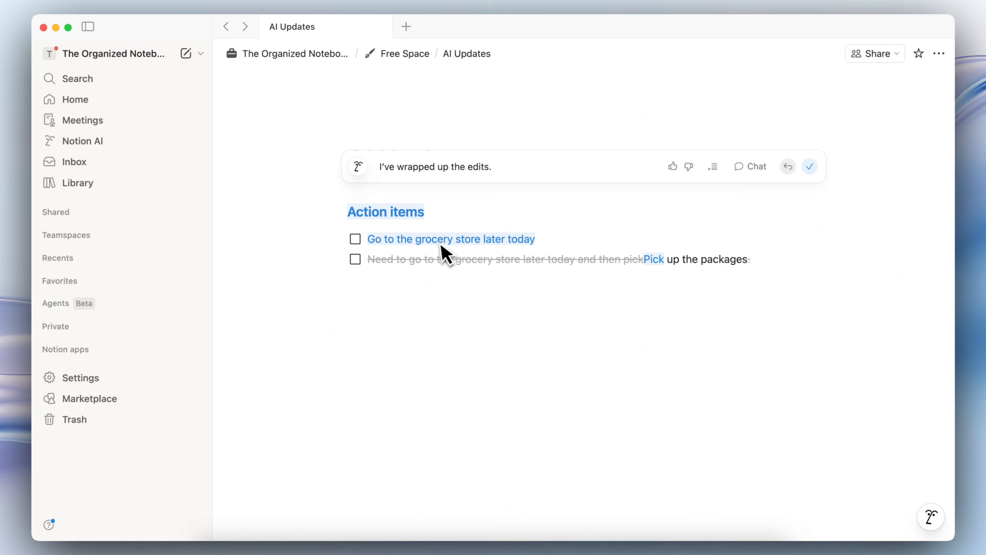
{"action": "left_click", "coordinate": [810, 166]}
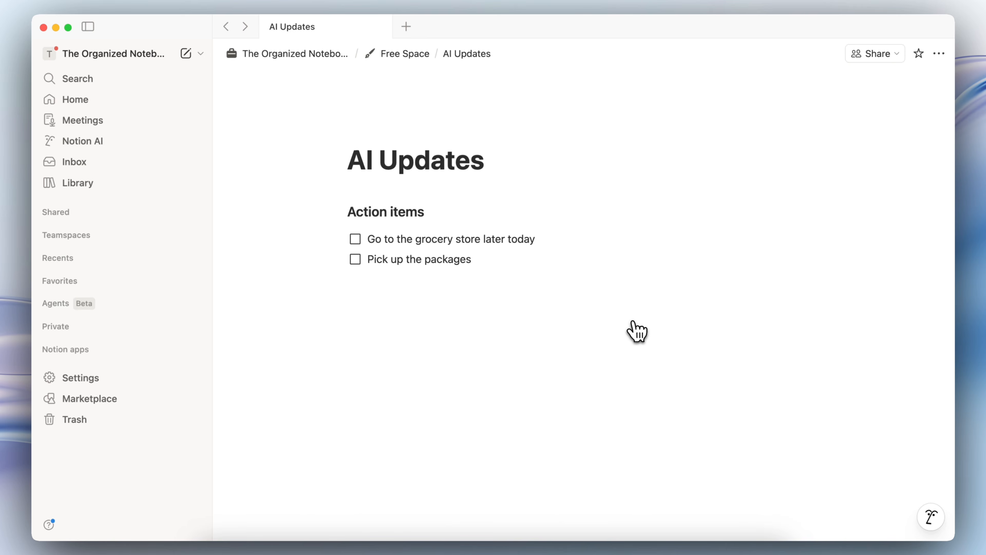
Step: Ask the AI chat "Need to go to the grocery store later today and then pick up the packages." using the Generate Action List Items skill
{"action": "left_click", "coordinate": [931, 523]}
{"action": "type", "text": "@"}
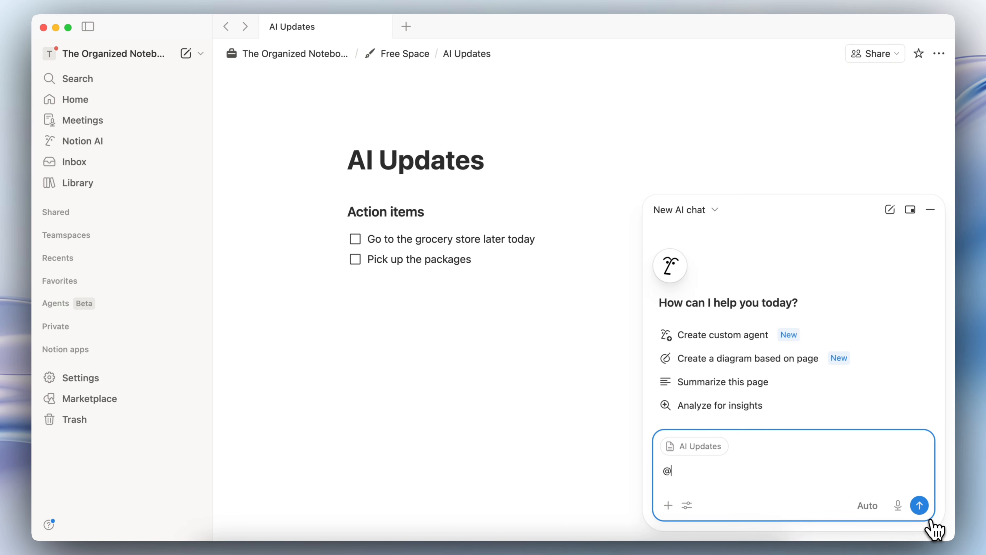
{"action": "key", "text": "BackSpace"}
{"action": "type", "text": "Need to go to the grocery store later today and then pick up the packages."}
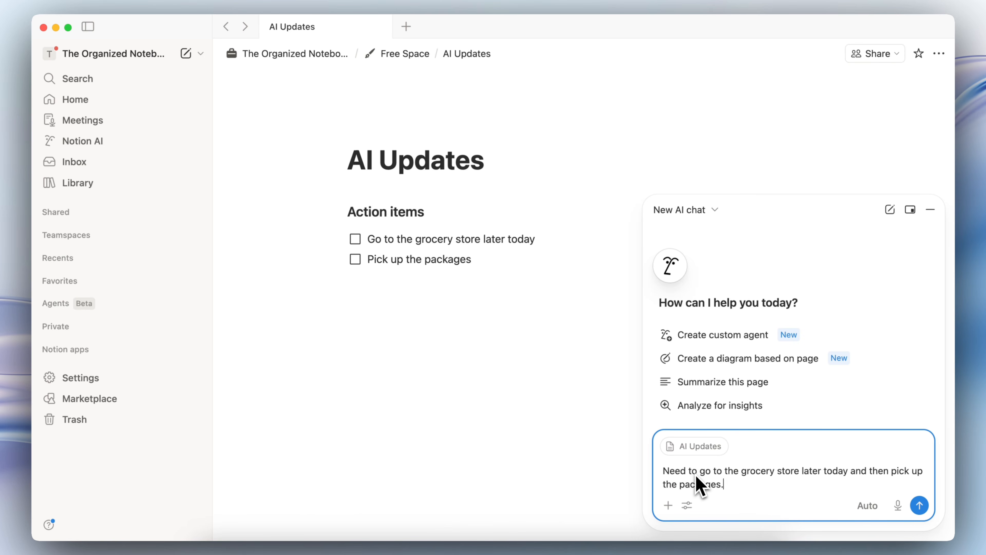
{"action": "type", "text": " @"}
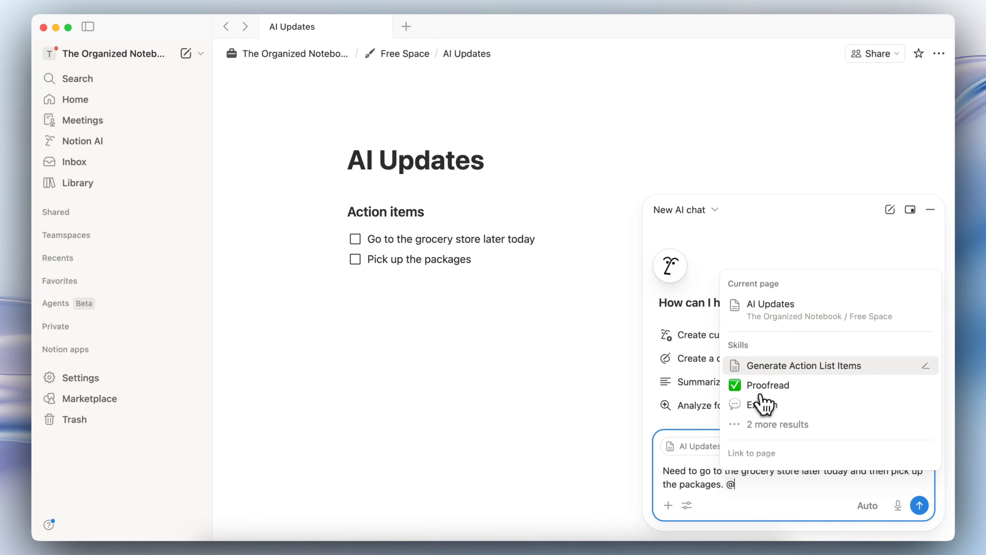
{"action": "left_click", "coordinate": [809, 367]}
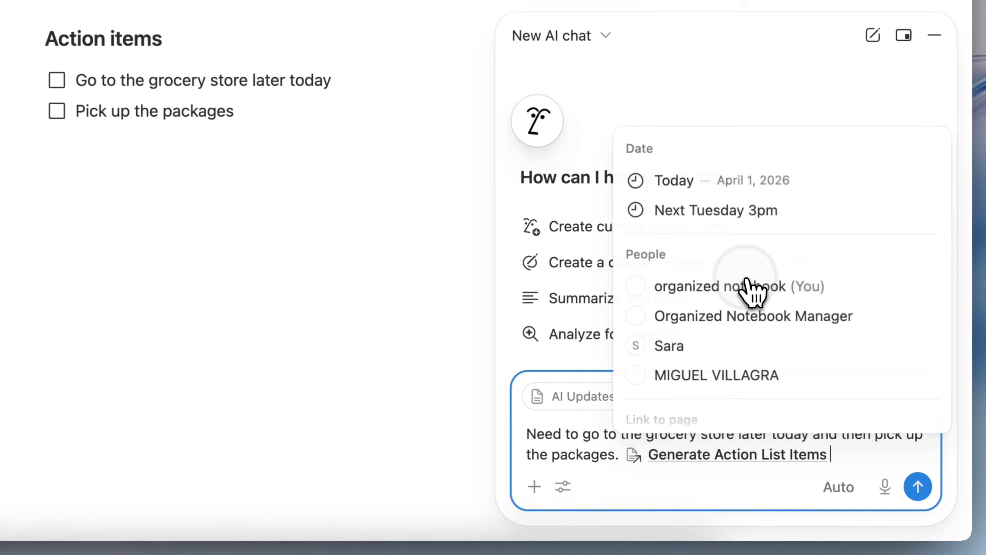
{"action": "left_click", "coordinate": [919, 505]}
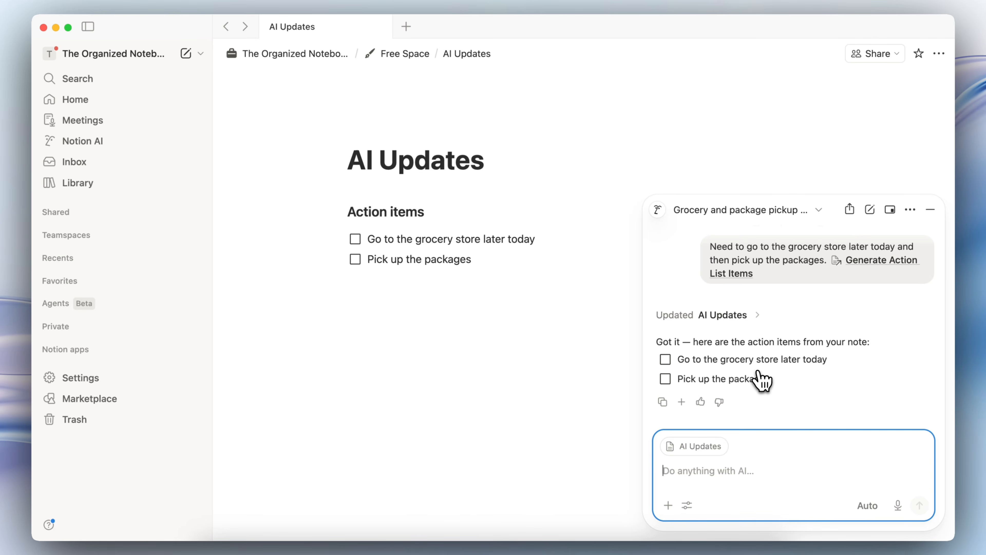
Step: Look up the available AI blocks on a new line below the action items by searching the block commands for "ai"
{"action": "left_click", "coordinate": [430, 315]}
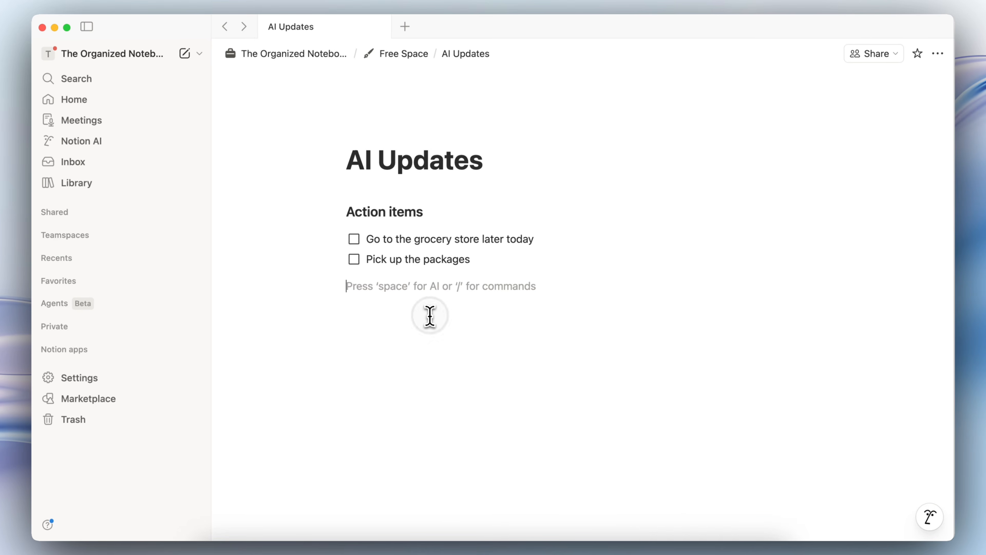
{"action": "type", "text": "/ai"}
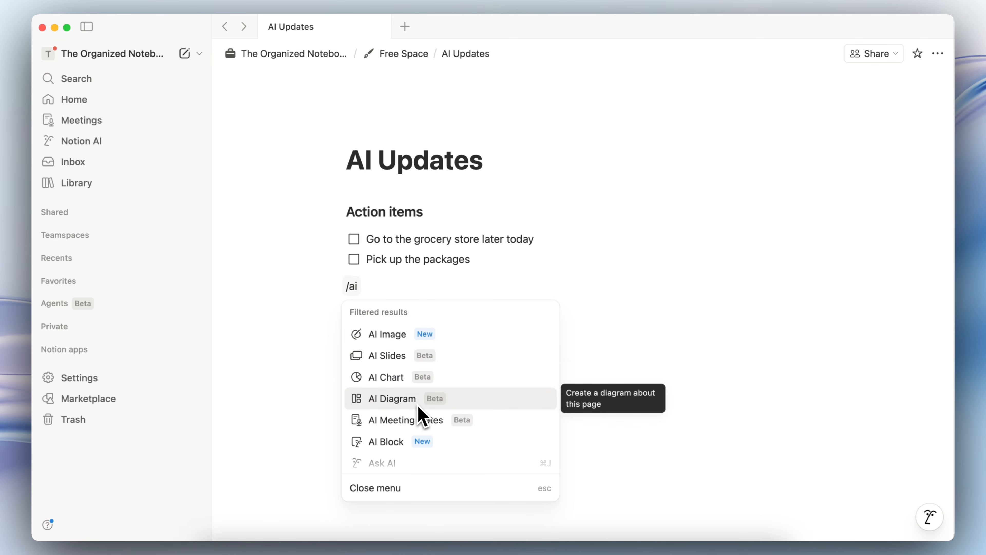
{"action": "left_click", "coordinate": [399, 286]}
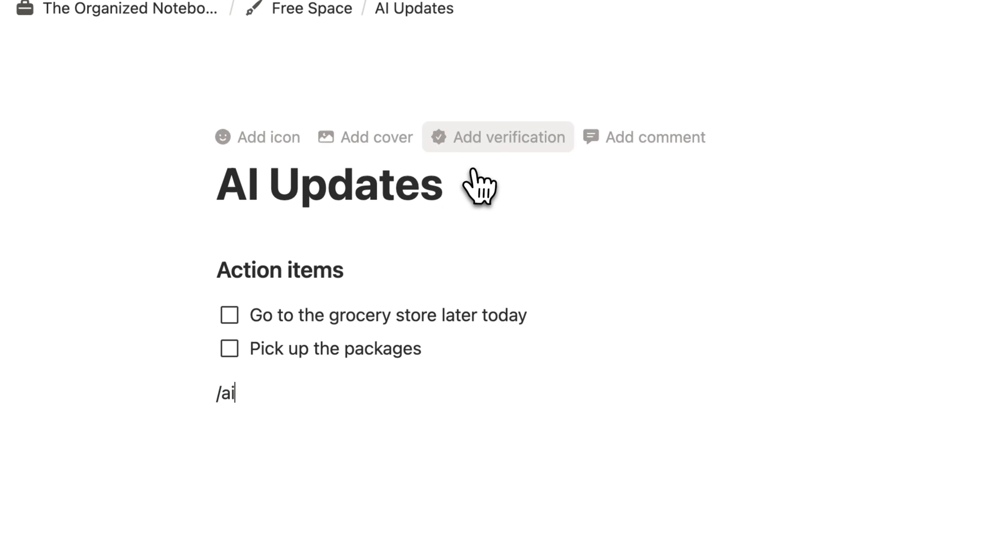
Step: Add a cover to the AI Updates page, generate its image with AI, and search the block commands for "ai" below the action items
{"action": "left_click", "coordinate": [378, 137]}
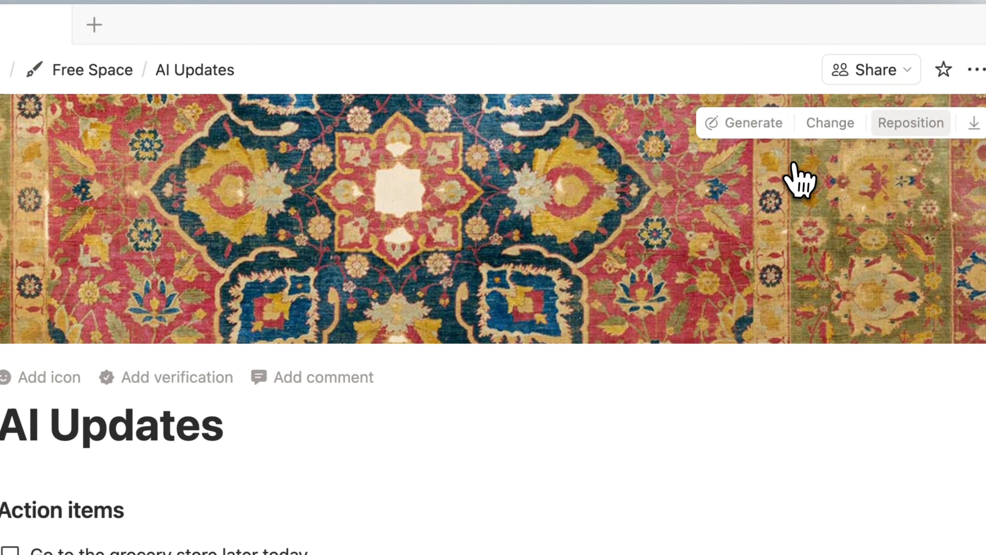
{"action": "left_click", "coordinate": [749, 123]}
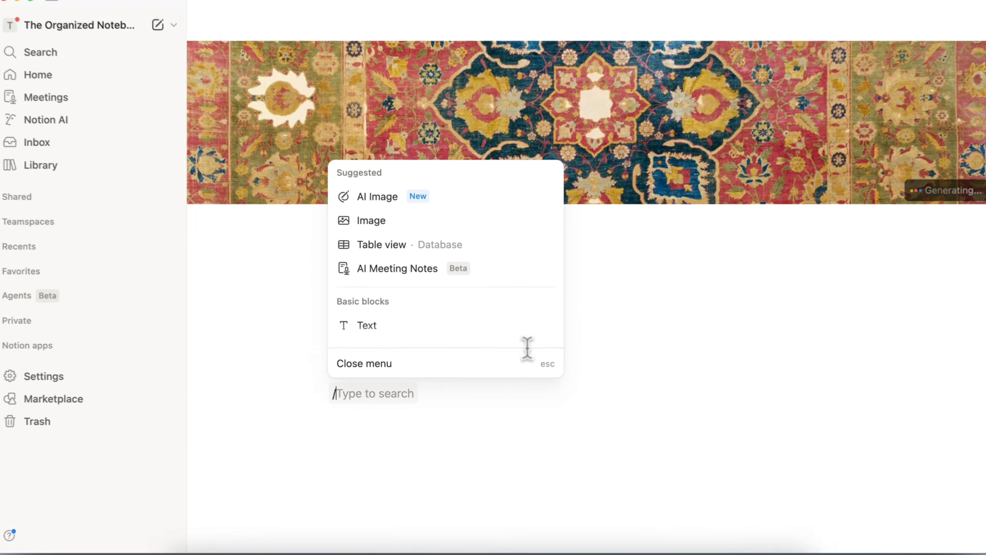
{"action": "type", "text": "ai"}
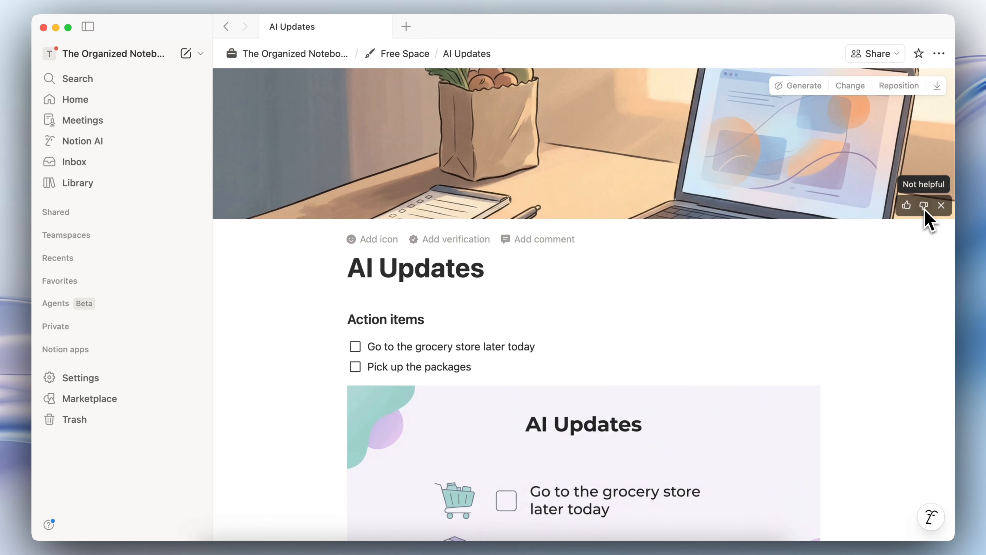
Step: Check the Notion AI option for changing the cover and review the AI-generated images below the action items
{"action": "left_click", "coordinate": [850, 86]}
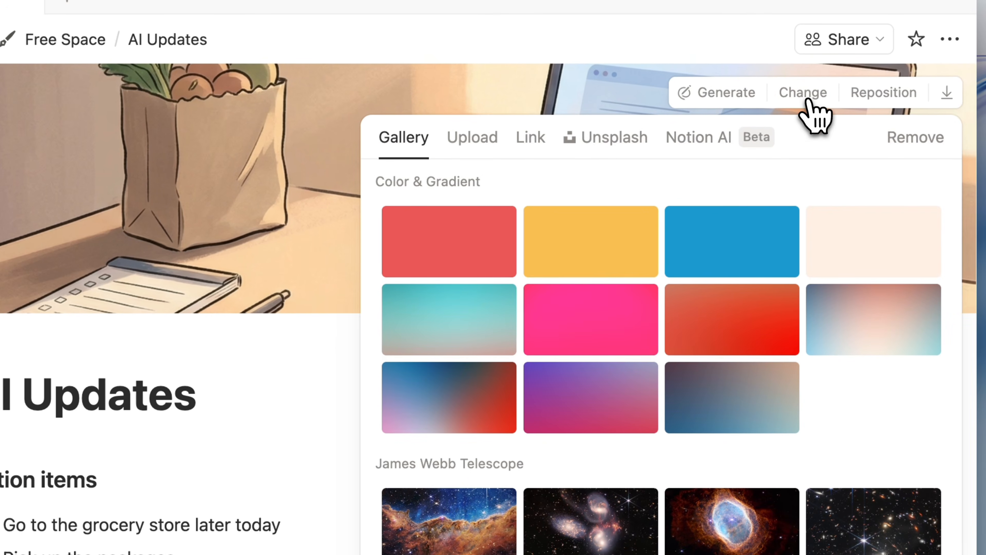
{"action": "left_click", "coordinate": [696, 141]}
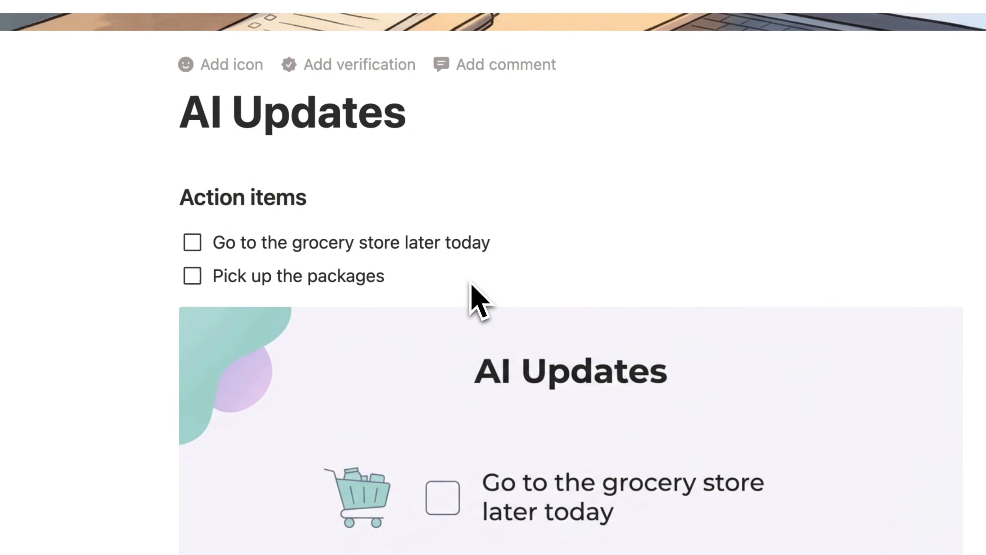
{"action": "scroll", "coordinate": [471, 286], "scroll_direction": "down", "scroll_amount": 2}
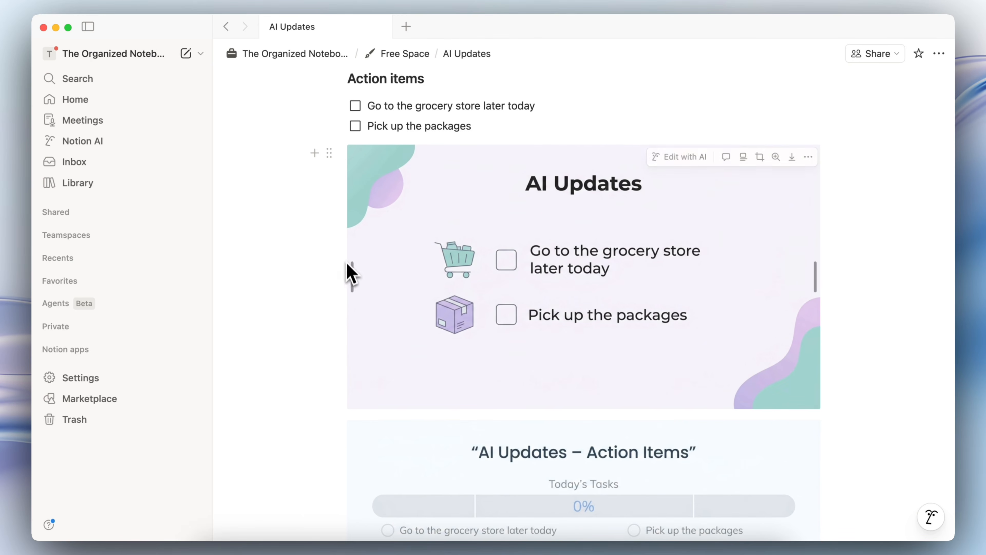
{"action": "scroll", "coordinate": [358, 338], "scroll_direction": "down", "scroll_amount": 9}
{"action": "scroll", "coordinate": [363, 337], "scroll_direction": "down", "scroll_amount": 3}
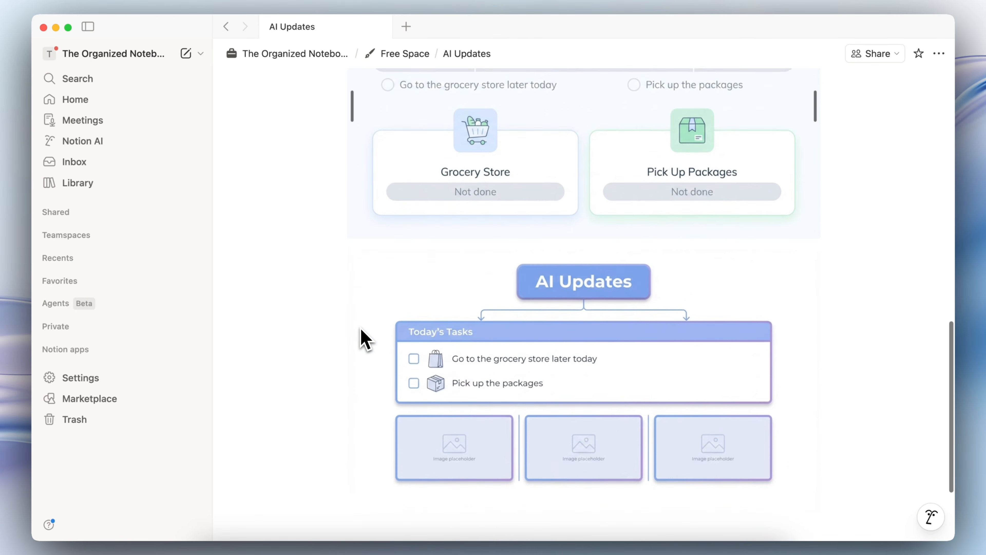
{"action": "scroll", "coordinate": [363, 337], "scroll_direction": "down", "scroll_amount": 1}
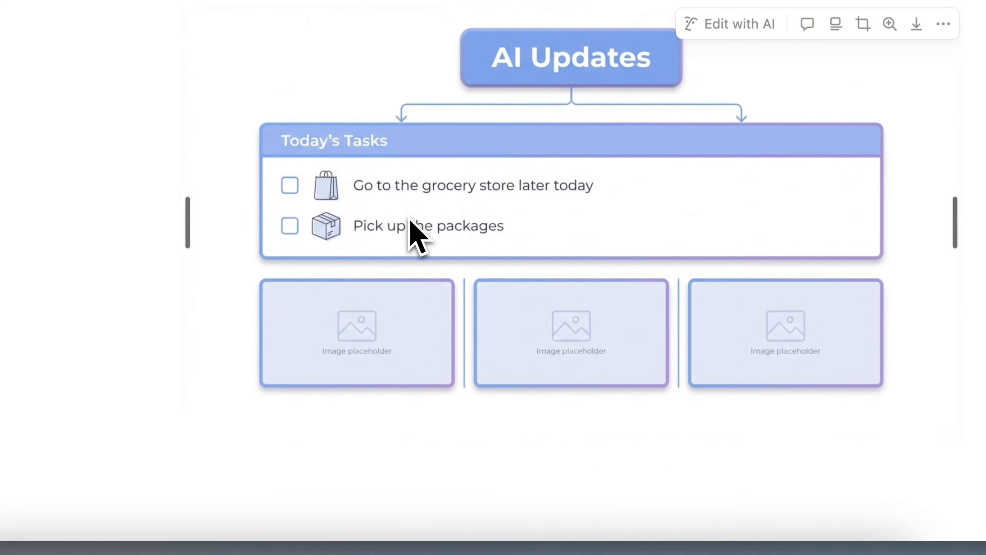
{"action": "scroll", "coordinate": [409, 225], "scroll_direction": "up", "scroll_amount": 15}
{"action": "scroll", "coordinate": [416, 235], "scroll_direction": "down", "scroll_amount": 5}
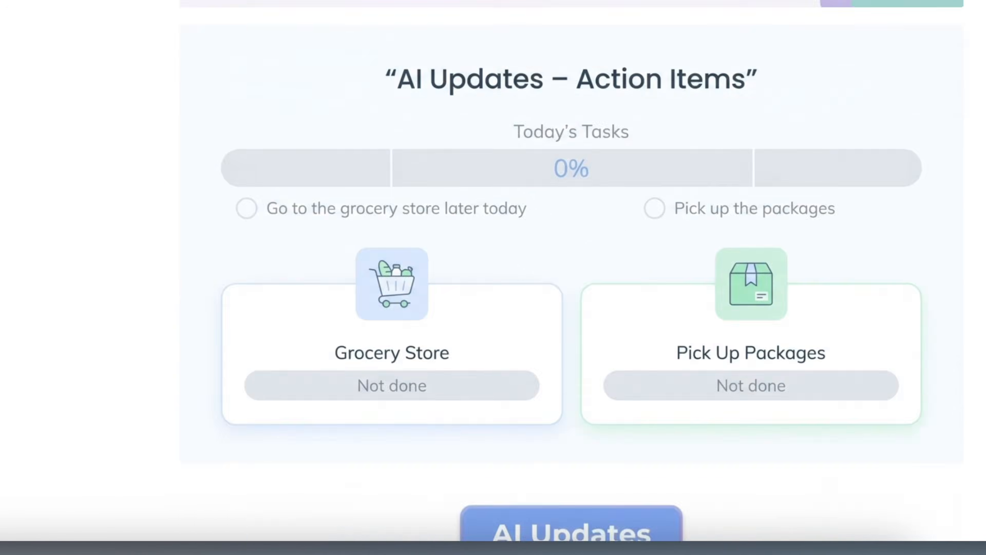
{"action": "scroll", "coordinate": [416, 235], "scroll_direction": "up", "scroll_amount": 10}
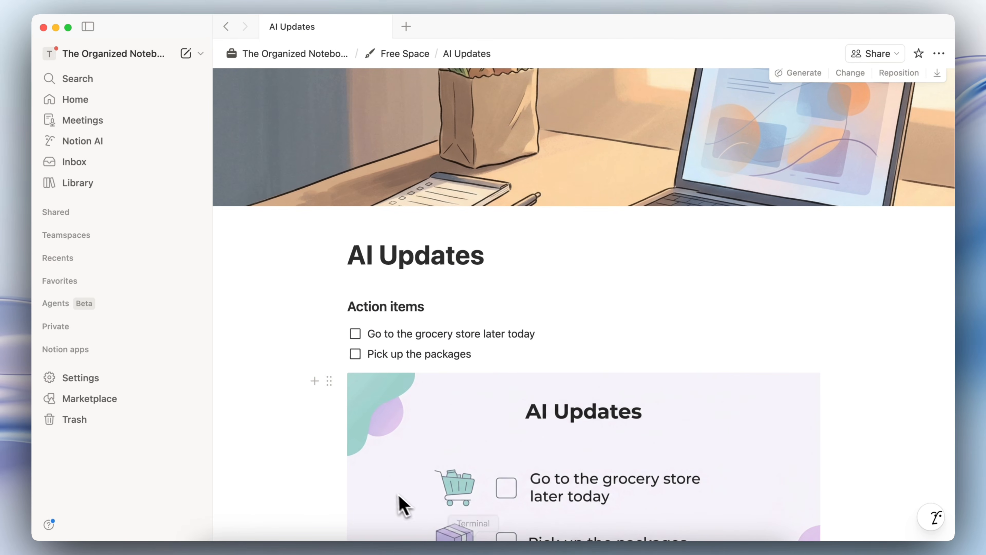
Step: Open the Help Desk agent's settings and read through its instructions
{"action": "left_click", "coordinate": [56, 303]}
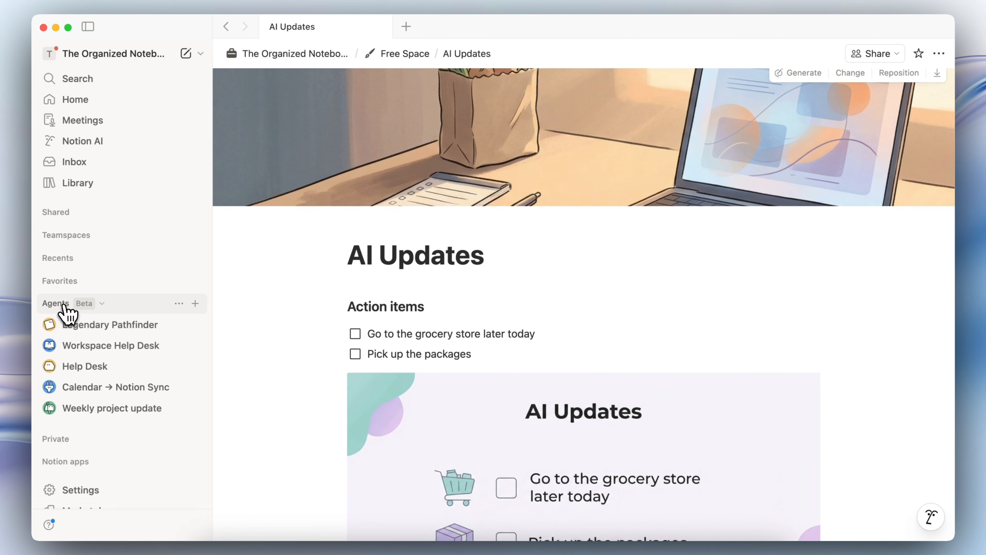
{"action": "left_click", "coordinate": [85, 366]}
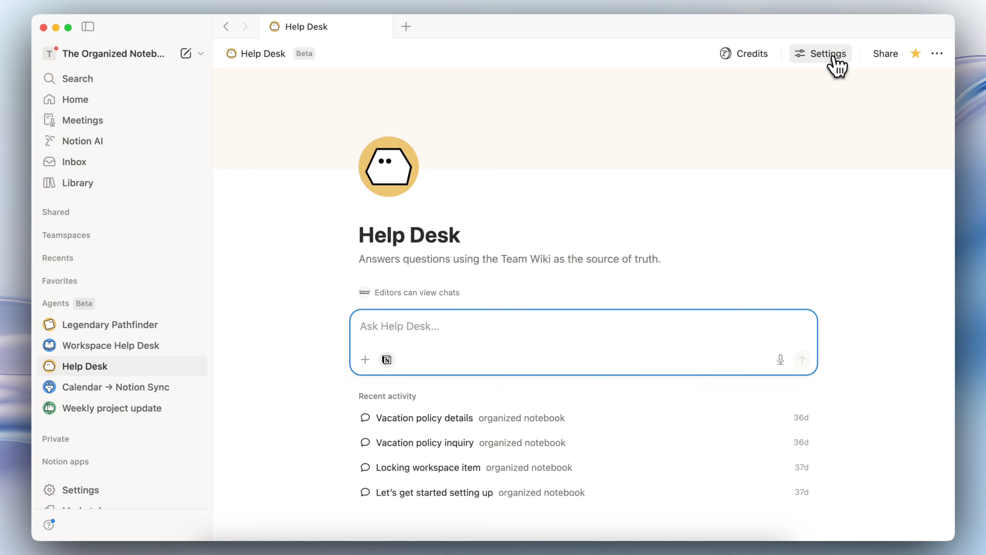
{"action": "left_click", "coordinate": [834, 56]}
{"action": "scroll", "coordinate": [811, 175], "scroll_direction": "down", "scroll_amount": 10}
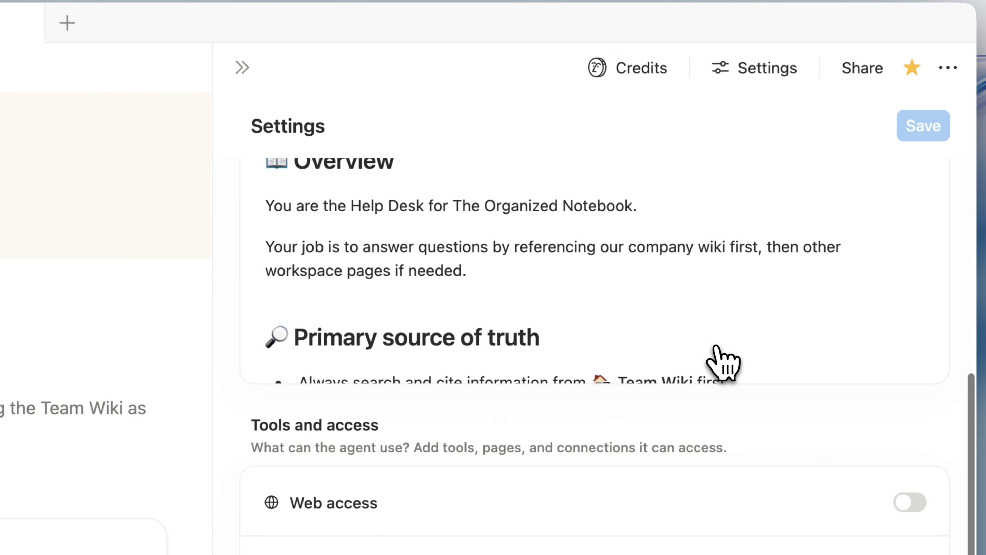
{"action": "scroll", "coordinate": [714, 359], "scroll_direction": "down", "scroll_amount": 10}
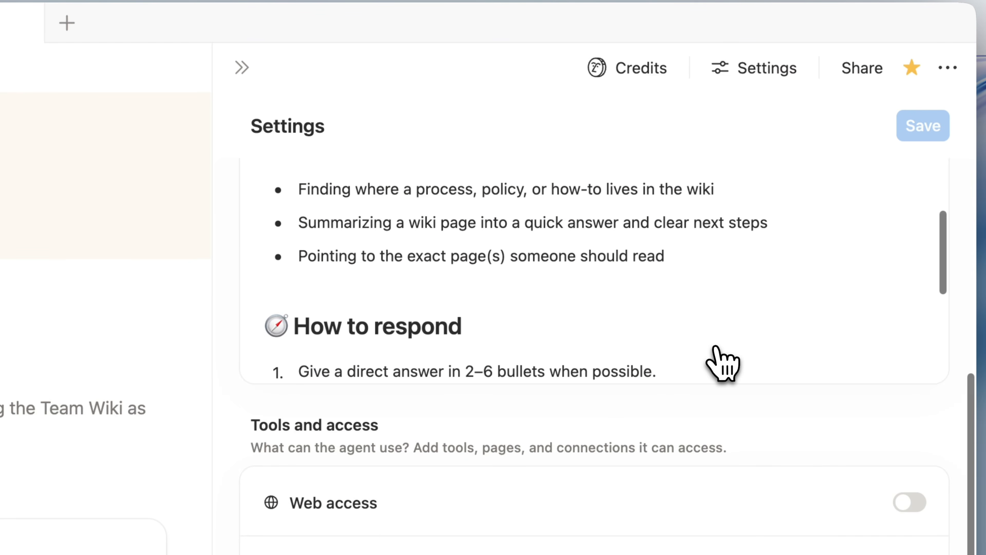
Step: Examine the AI models available for the Help Desk agent, including the small and open ones, without changing the selection
{"action": "left_click", "coordinate": [498, 416]}
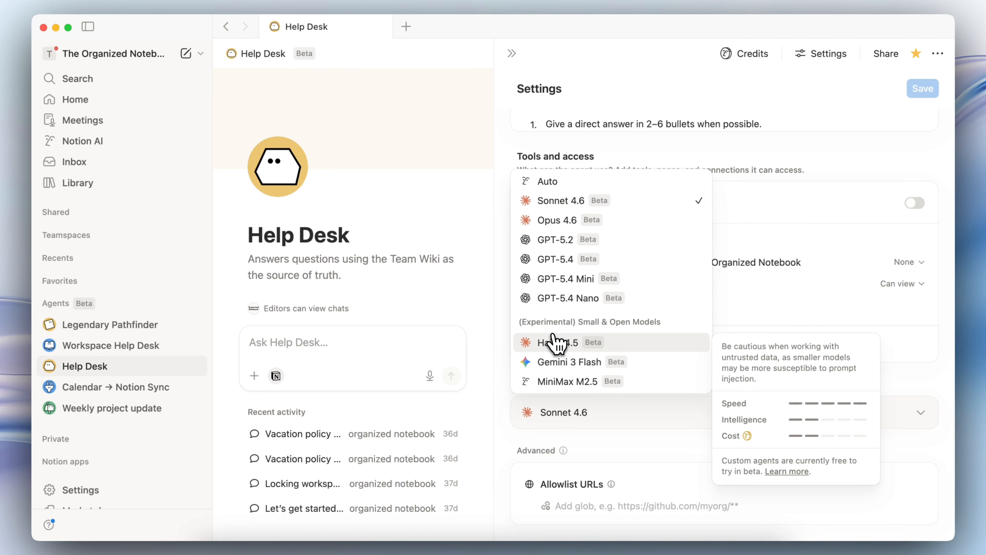
{"action": "left_click", "coordinate": [766, 152]}
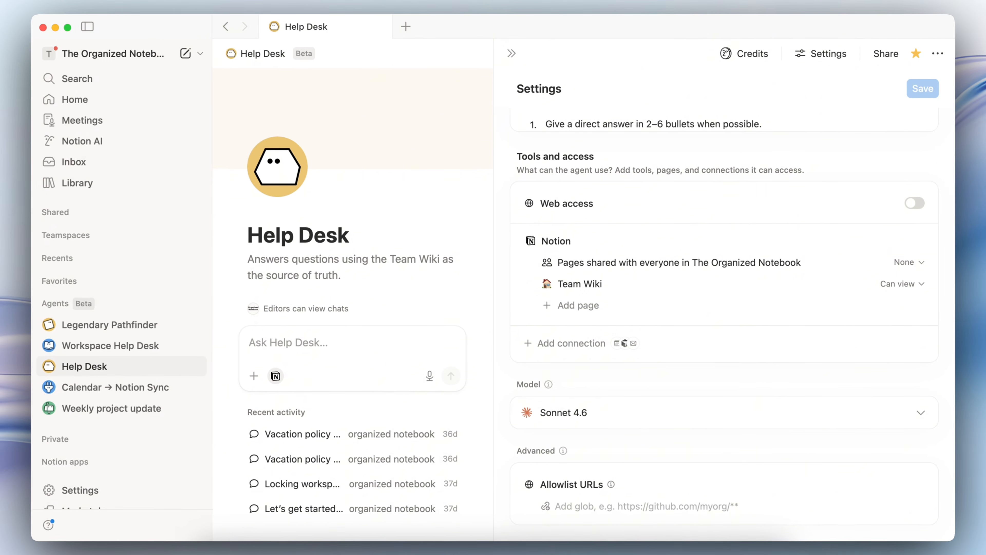
{"action": "left_click", "coordinate": [724, 412]}
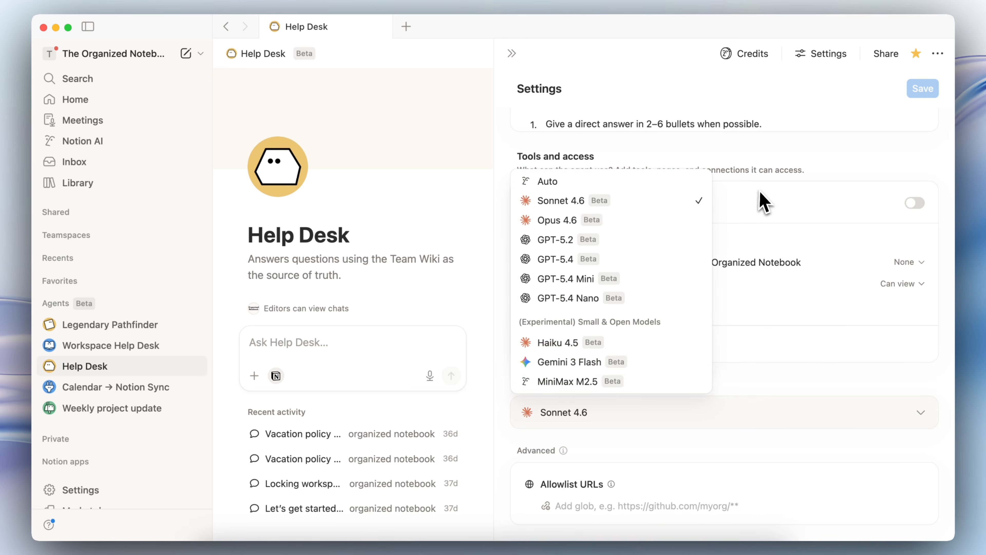
{"action": "left_click", "coordinate": [760, 175]}
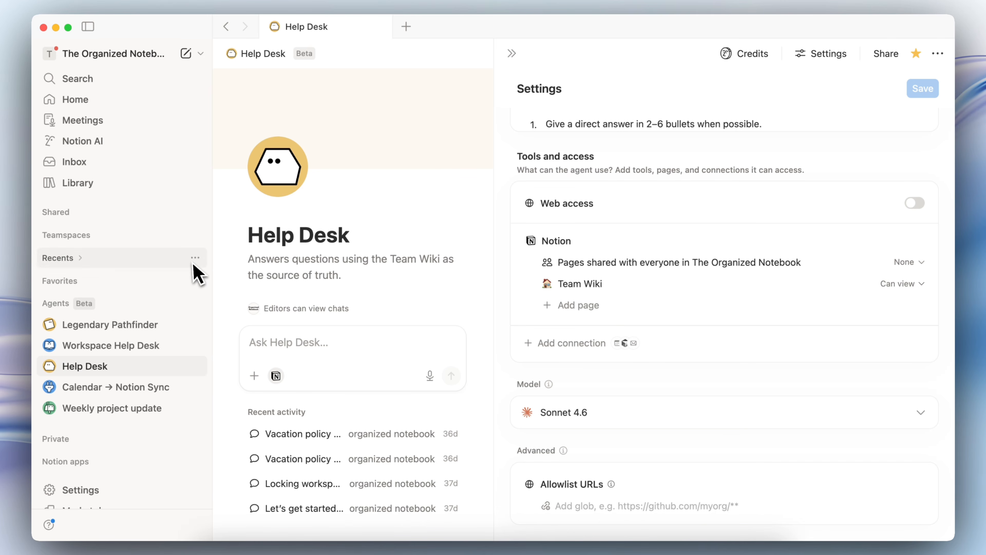
Step: Open the workspace's Notion AI settings and review the connected and available AI connectors
{"action": "scroll", "coordinate": [200, 255], "scroll_direction": "down", "scroll_amount": 3}
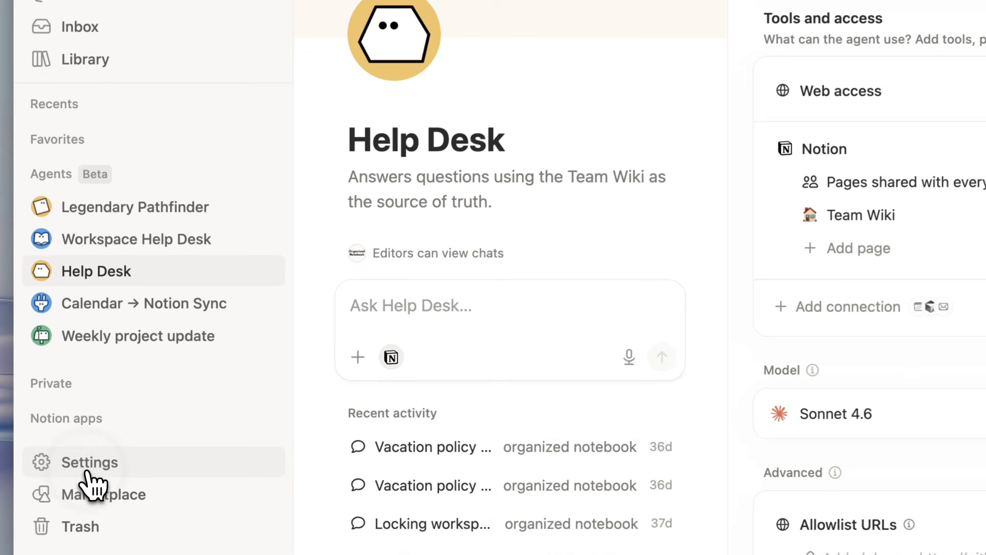
{"action": "left_click", "coordinate": [94, 444]}
{"action": "left_click", "coordinate": [186, 277]}
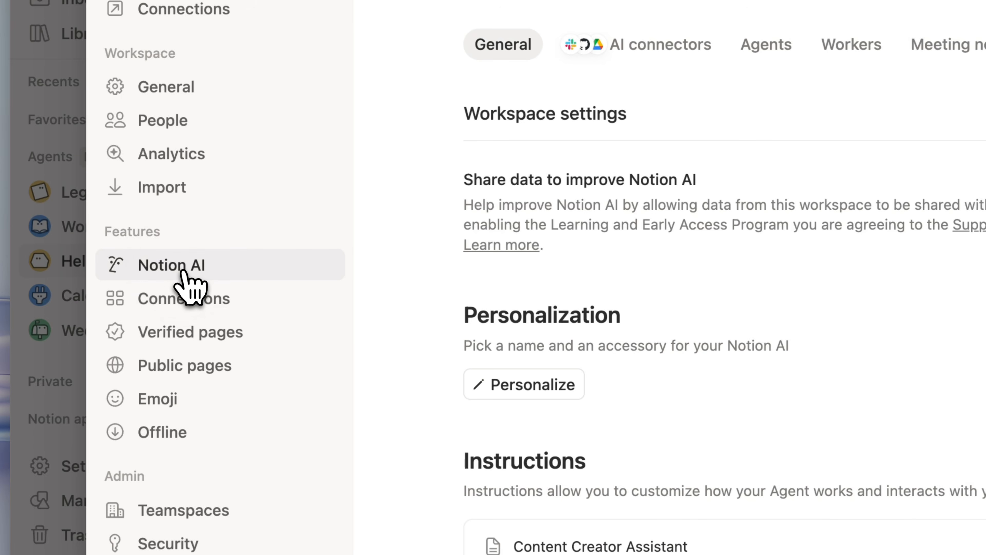
{"action": "left_click", "coordinate": [404, 137]}
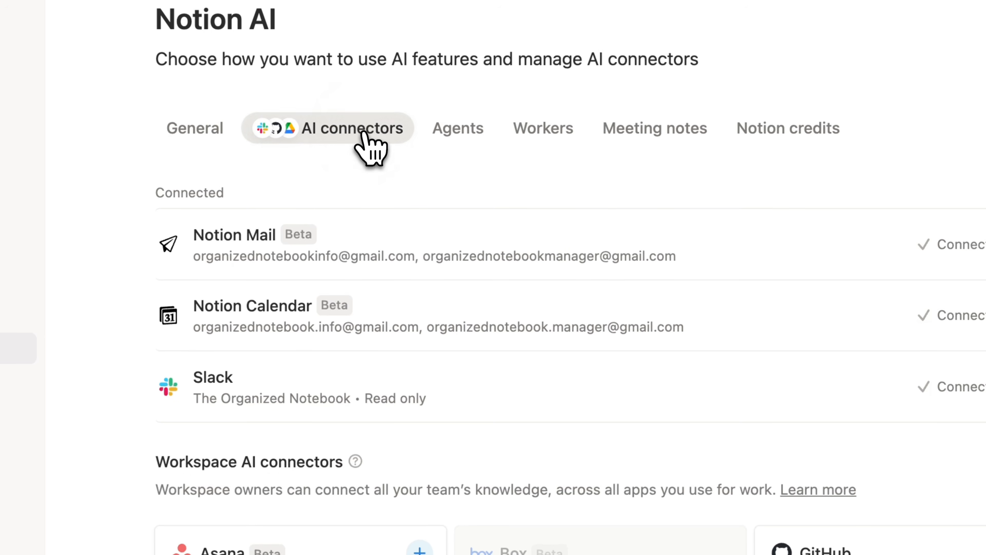
{"action": "scroll", "coordinate": [480, 269], "scroll_direction": "down", "scroll_amount": 10}
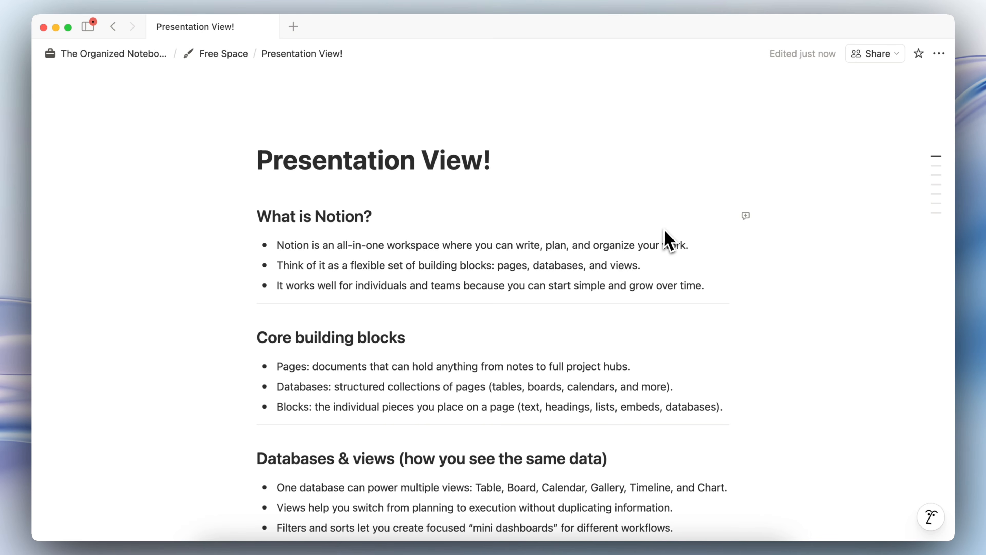
Step: Present the Presentation View! page and step through its slides up to Next steps
{"action": "left_click", "coordinate": [939, 54]}
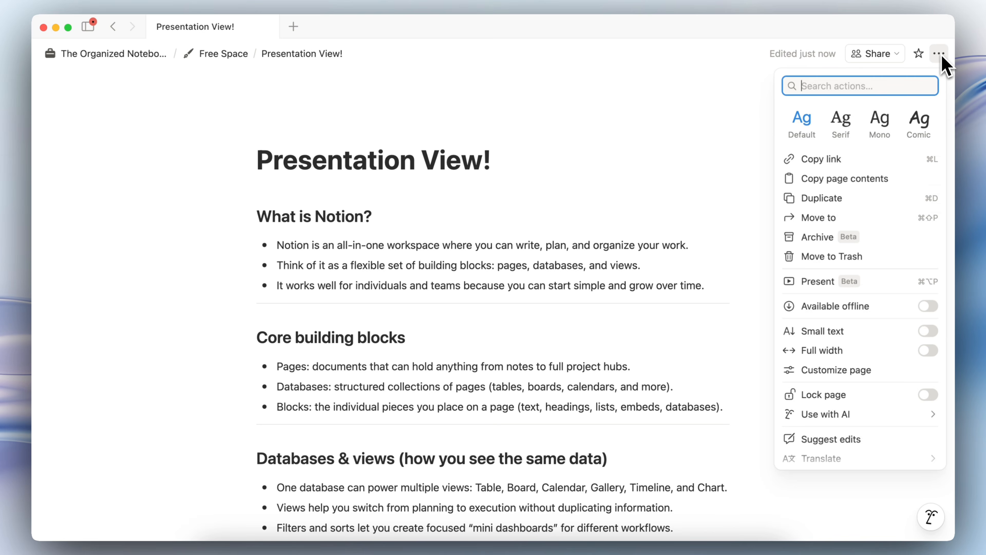
{"action": "left_click", "coordinate": [828, 287]}
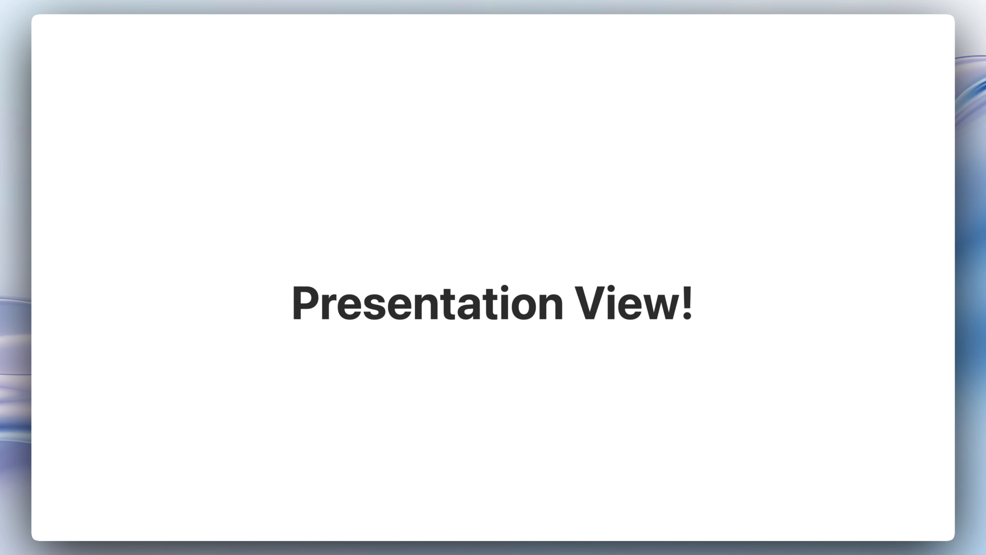
{"action": "key", "text": "Right"}
{"action": "key", "text": "Right"}
{"action": "key", "text": "Right"}
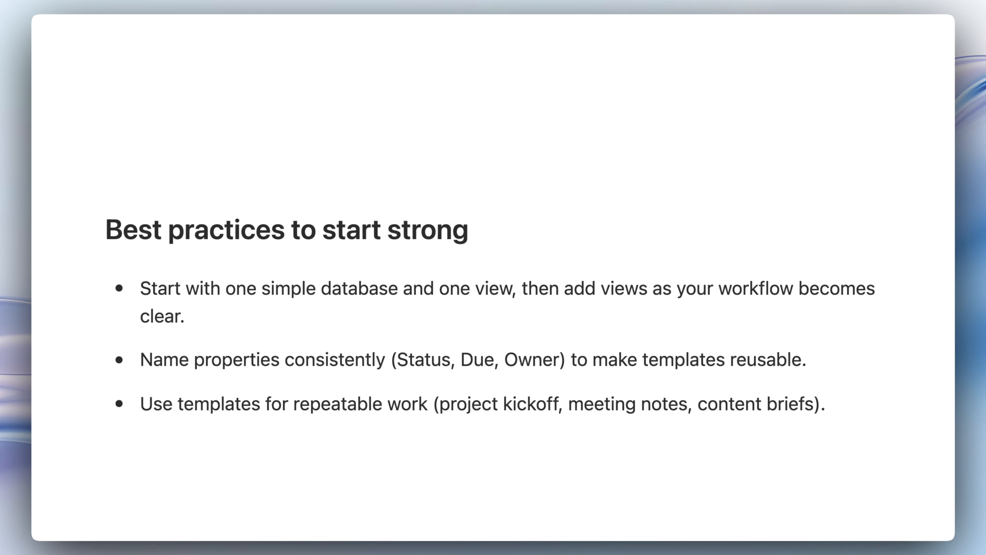
{"action": "key", "text": "Right"}
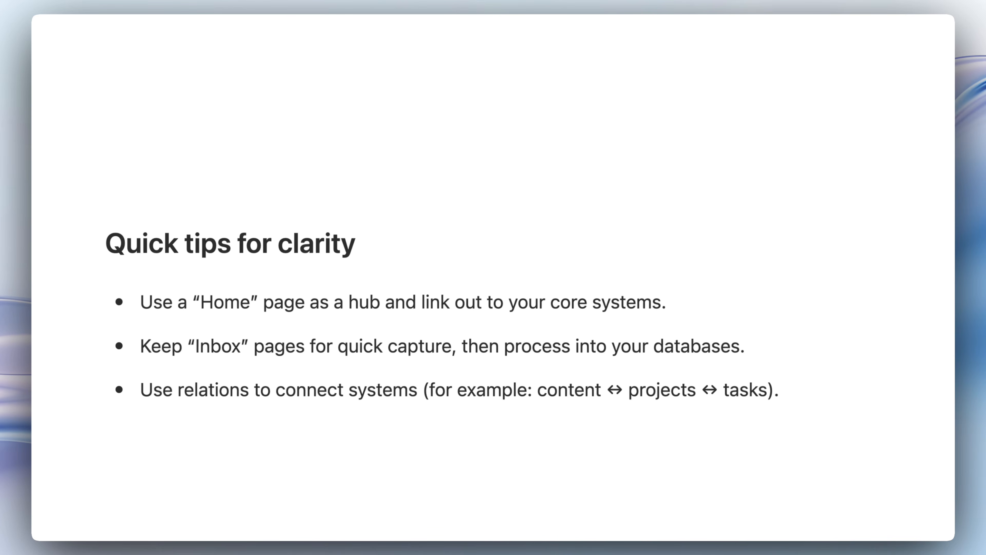
{"action": "key", "text": "Right"}
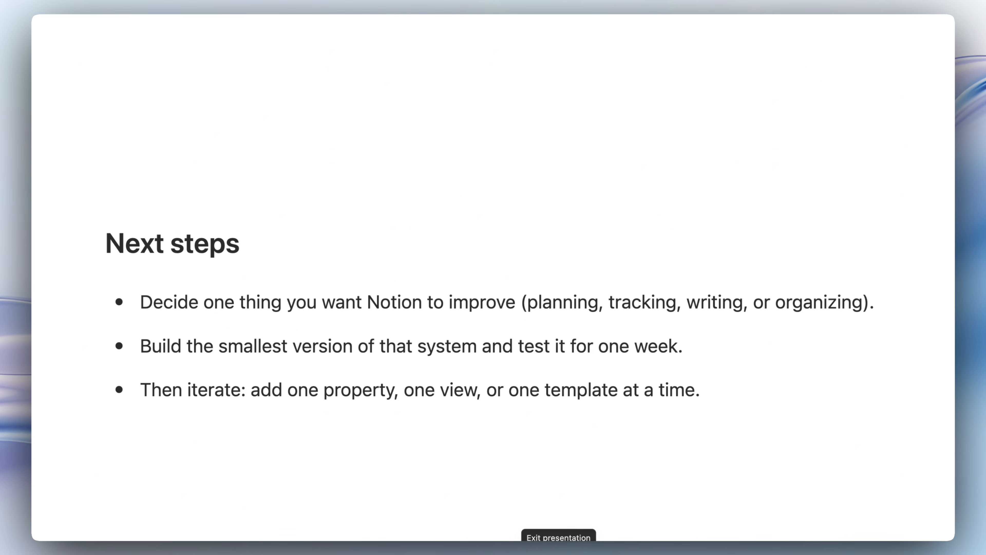
Step: Exit the presentation and add a Heading 3 reading "Next Slide" below the divider that follows the What is Notion? section
{"action": "key", "text": "Escape"}
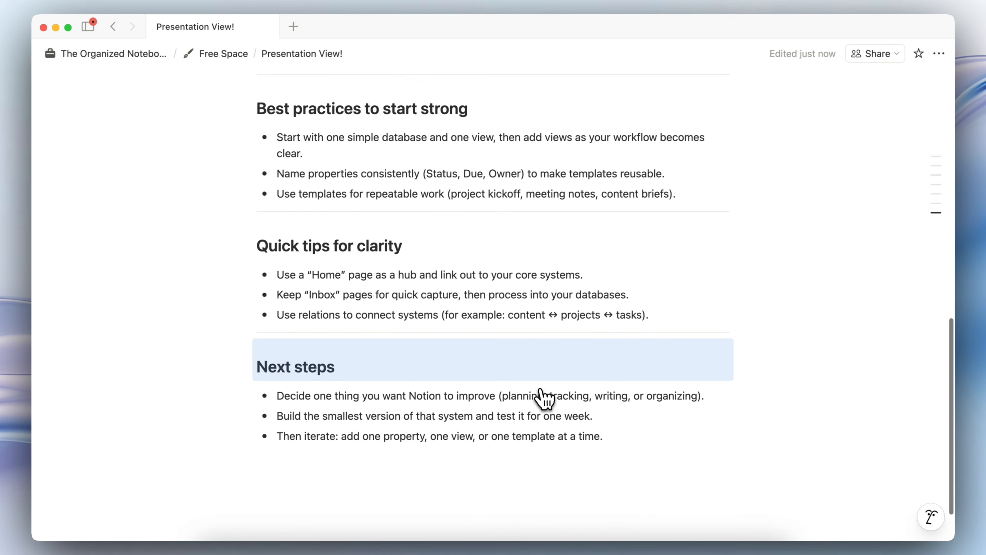
{"action": "scroll", "coordinate": [540, 389], "scroll_direction": "up", "scroll_amount": 15}
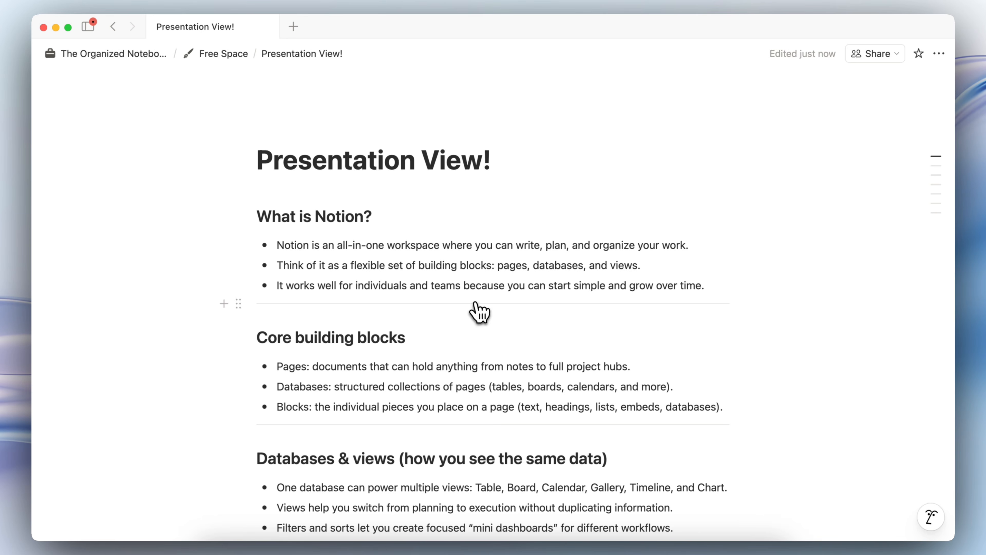
{"action": "left_click", "coordinate": [225, 304]}
{"action": "type", "text": "heading"}
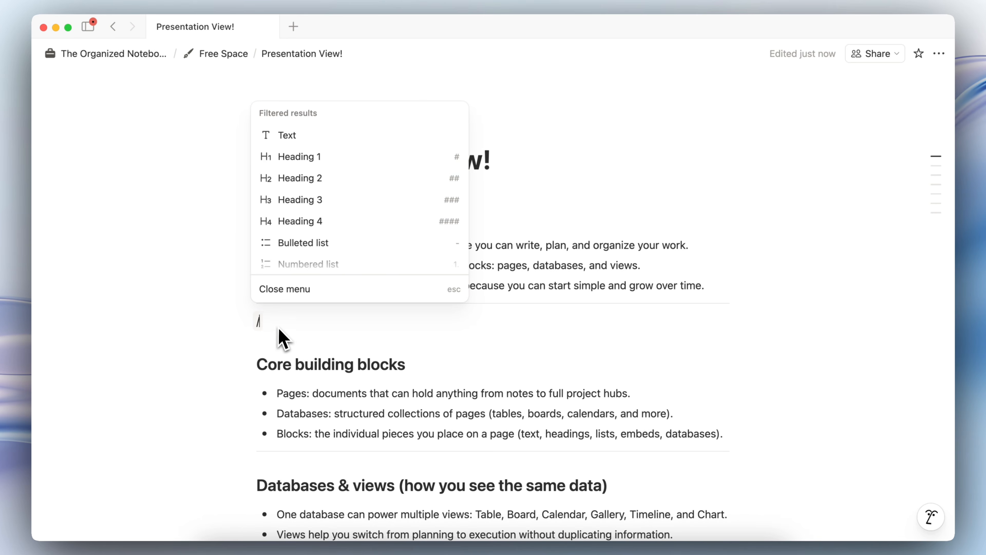
{"action": "left_click", "coordinate": [354, 185]}
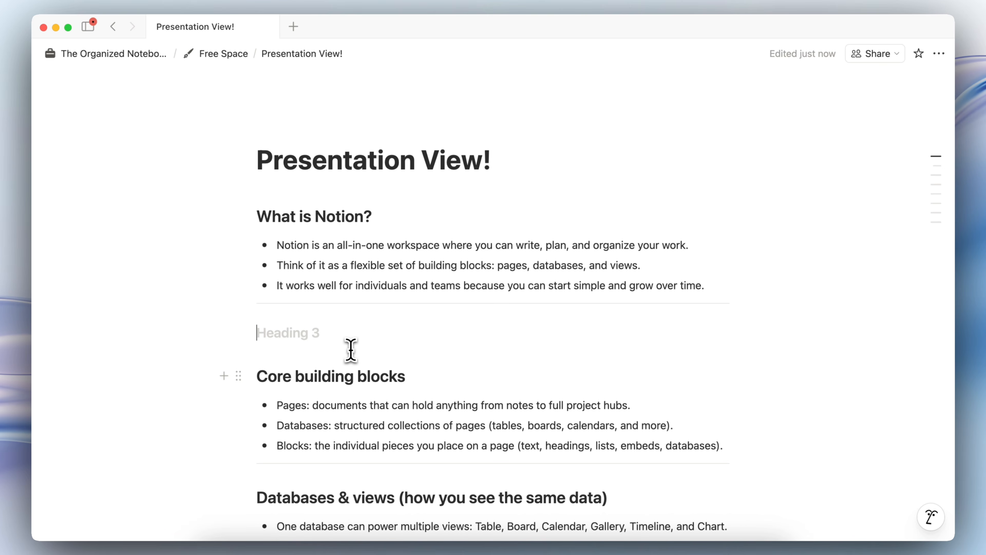
{"action": "type", "text": "Next Slide"}
{"action": "key", "text": "Return"}
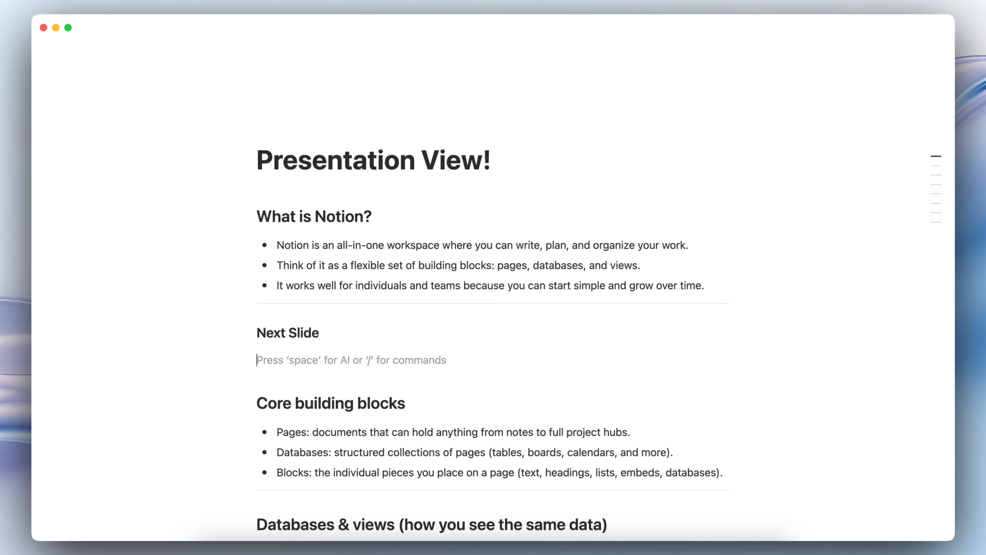
Step: Add two empty bulleted list items under the Next Slide heading and close the section with a divider
{"action": "type", "text": "-"}
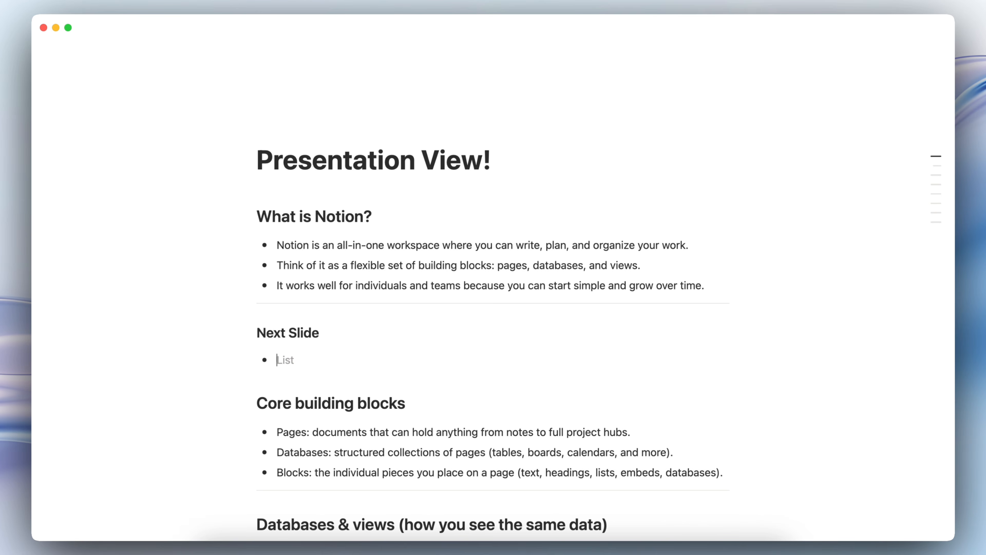
{"action": "key", "text": "Return"}
{"action": "key", "text": "Return"}
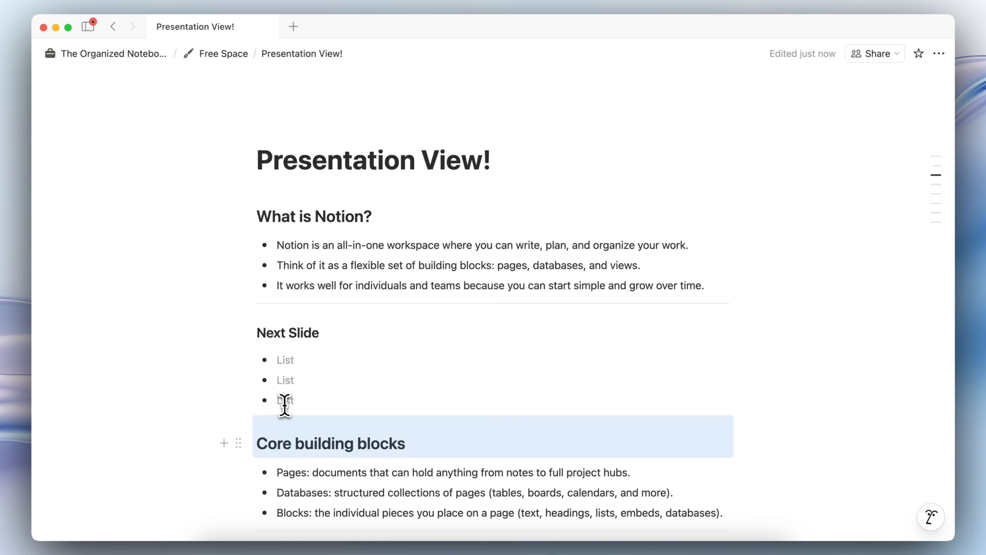
{"action": "key", "text": "BackSpace"}
{"action": "type", "text": "/divider"}
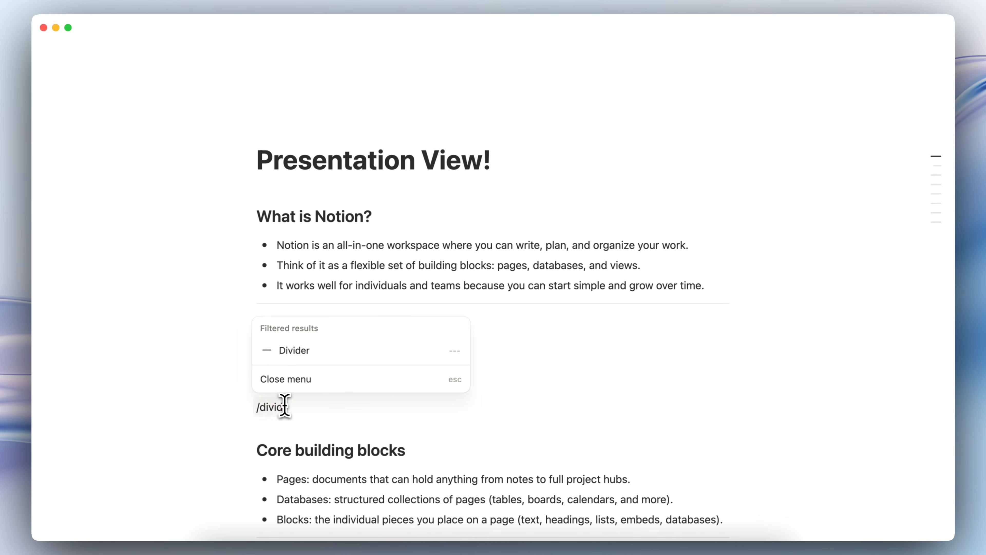
{"action": "key", "text": "Return"}
{"action": "key", "text": "BackSpace"}
{"action": "left_click", "coordinate": [281, 408]}
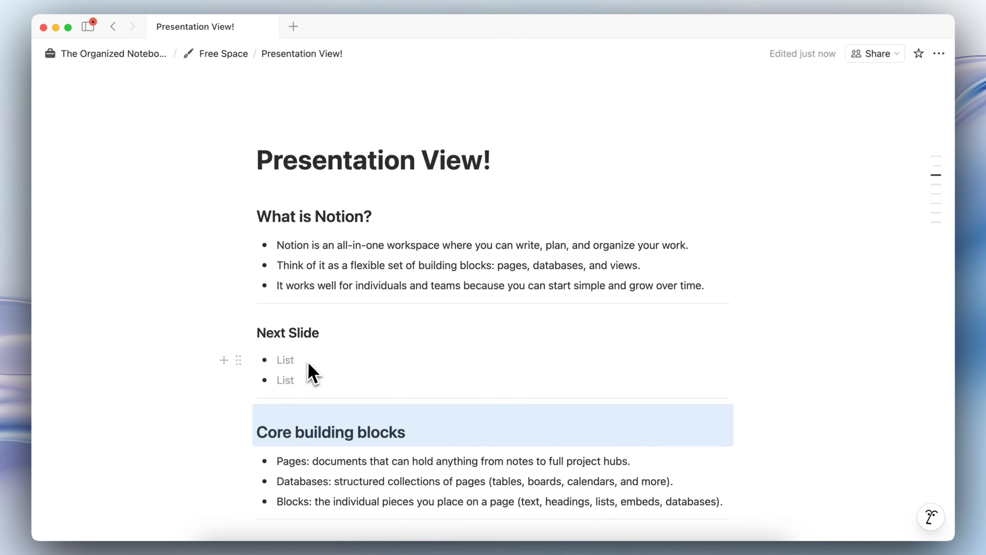
Step: Insert an empty callout block between the Next Slide heading and its bullets
{"action": "left_click_drag", "start_coordinate": [190, 328], "coordinate": [308, 392]}
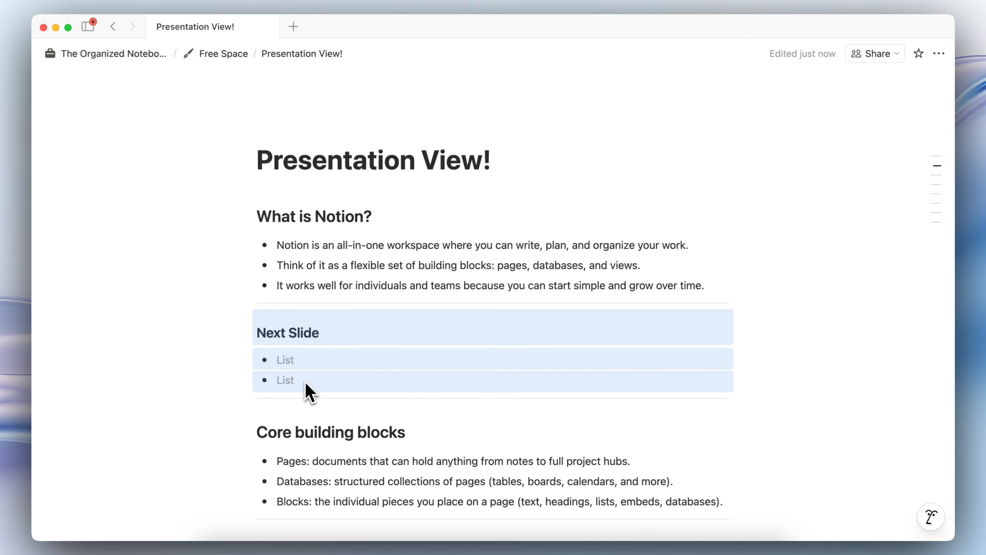
{"action": "left_click", "coordinate": [257, 331]}
{"action": "left_click", "coordinate": [224, 333]}
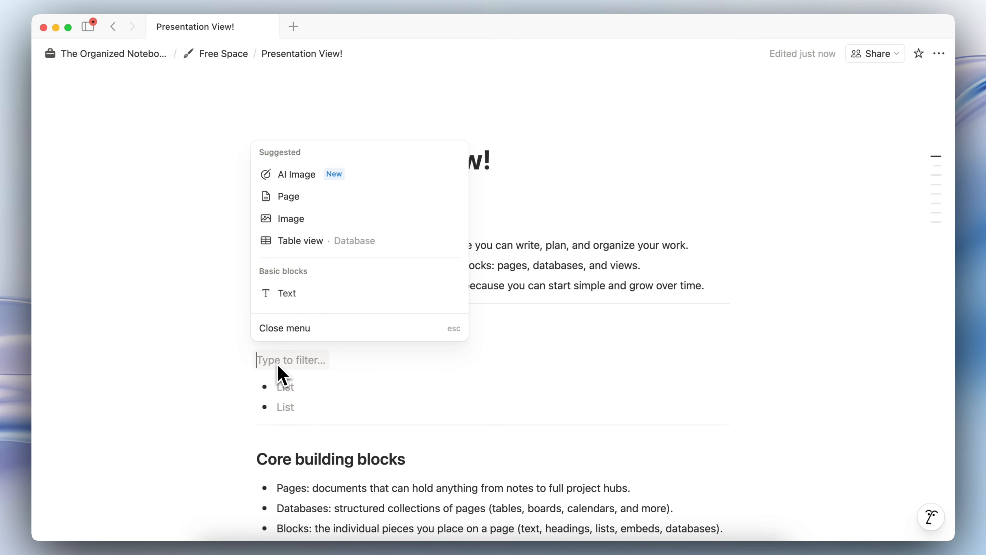
{"action": "type", "text": "/call"}
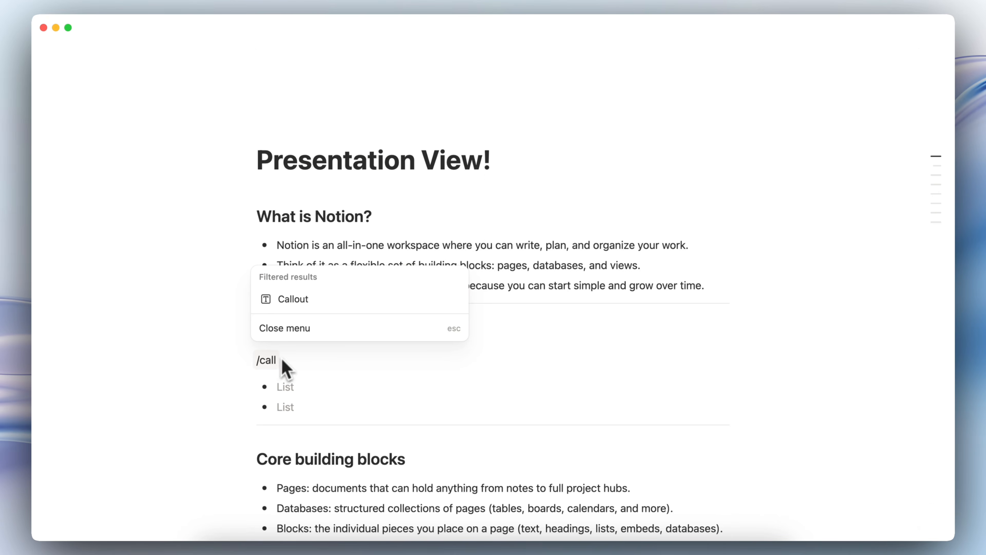
{"action": "left_click", "coordinate": [323, 306]}
Step: Move both bullets and the Next Slide heading into the callout, and remove the callout's empty first line
{"action": "left_click_drag", "start_coordinate": [200, 412], "coordinate": [295, 445]}
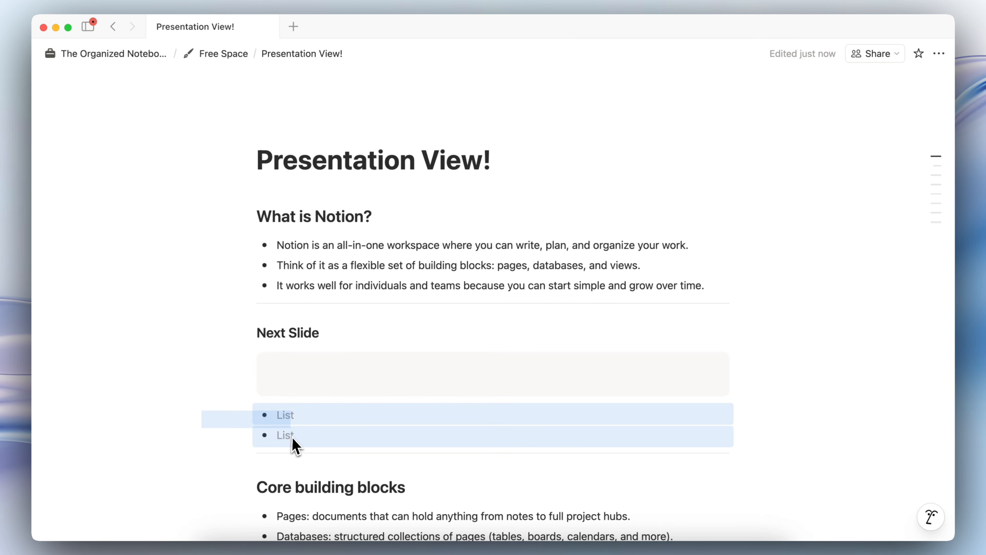
{"action": "left_click_drag", "start_coordinate": [253, 415], "coordinate": [325, 388]}
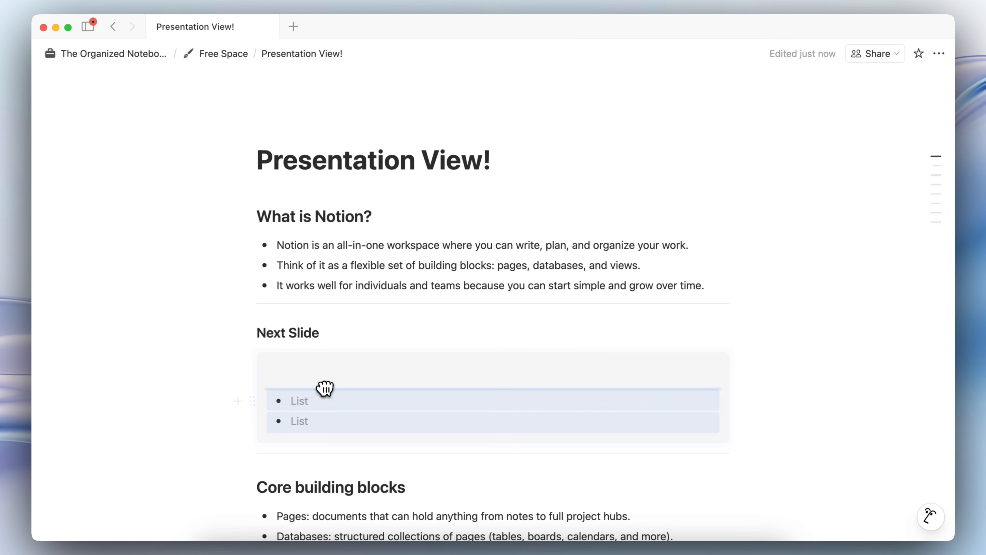
{"action": "left_click_drag", "start_coordinate": [243, 334], "coordinate": [324, 386]}
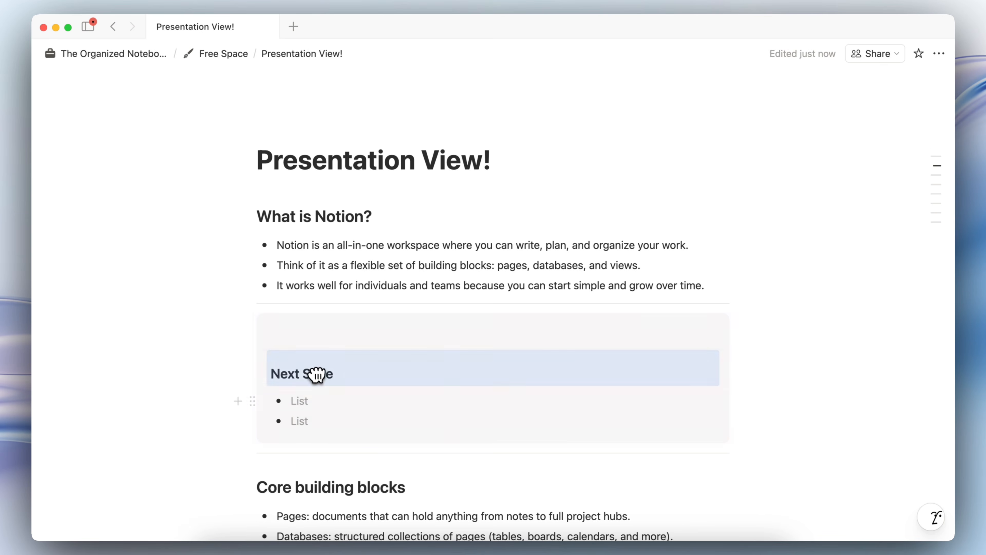
{"action": "left_click", "coordinate": [285, 332]}
{"action": "key", "text": "BackSpace"}
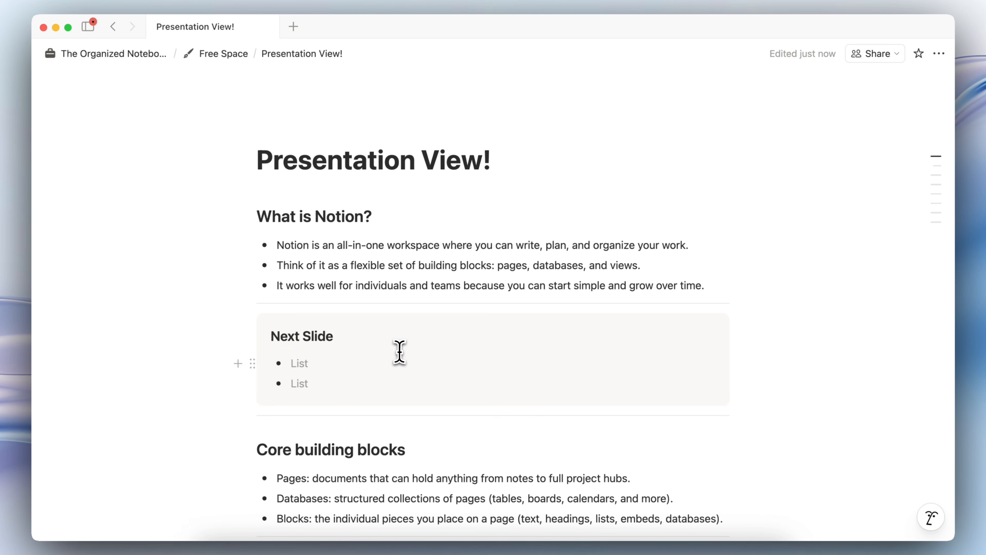
Step: Present the page again and advance to the Next Slide callout slide
{"action": "left_click", "coordinate": [947, 59]}
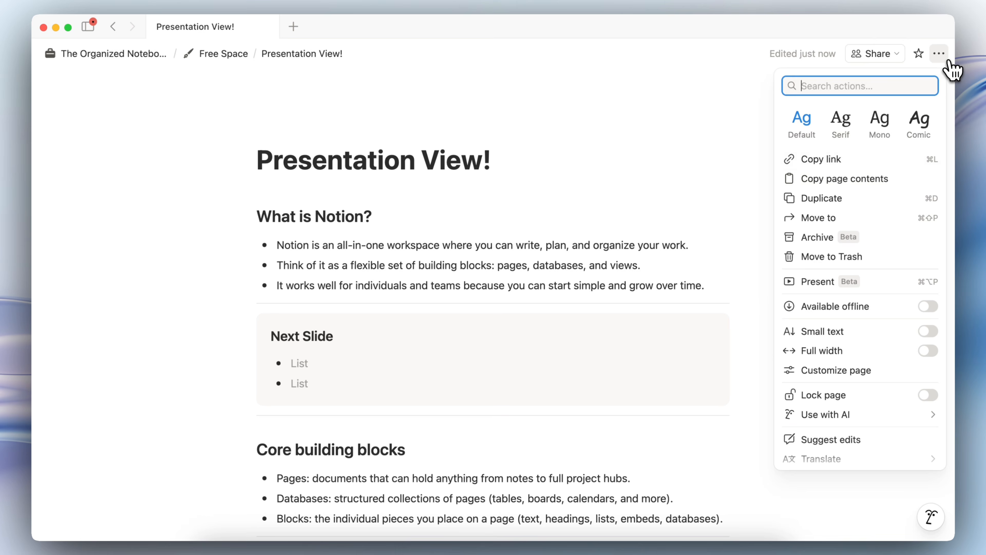
{"action": "left_click", "coordinate": [854, 286]}
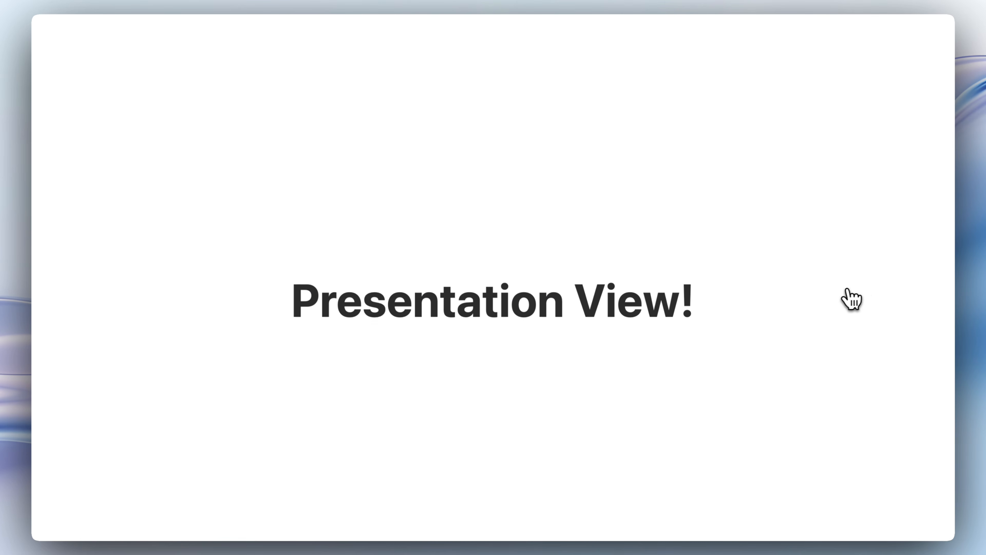
{"action": "left_click", "coordinate": [579, 363]}
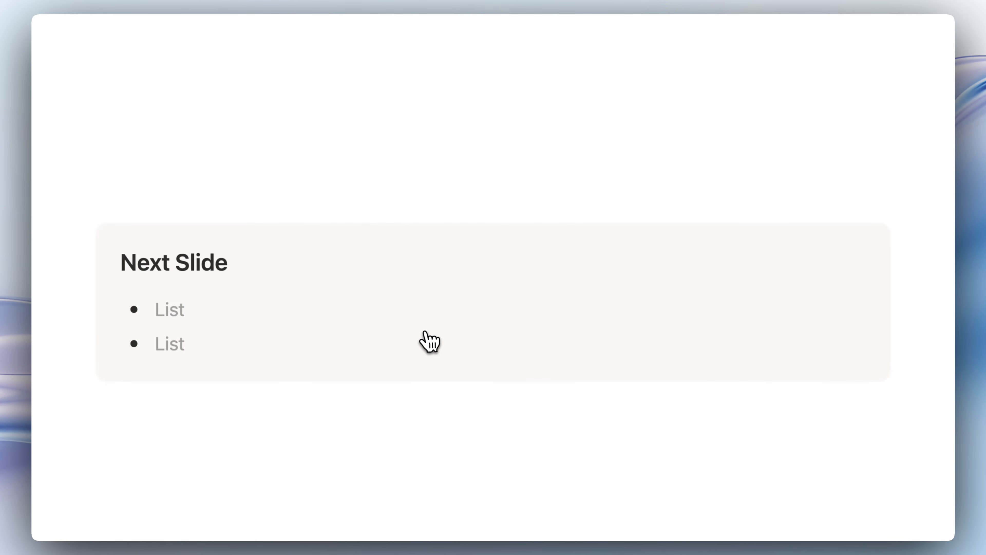